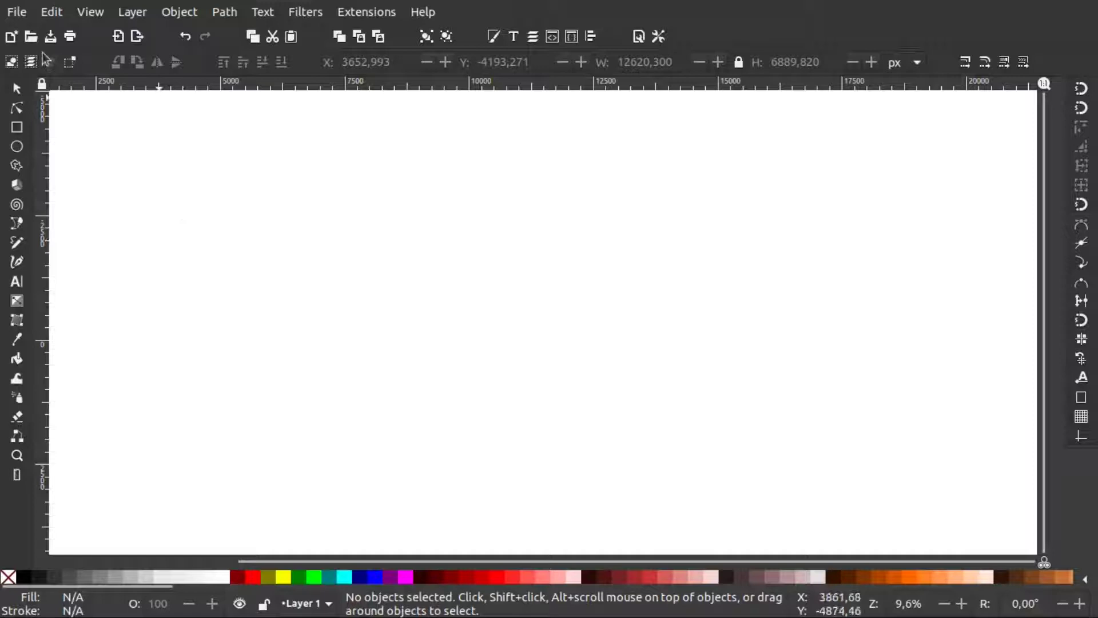
Import IKAN.jpg from the Downloads folder through File > Import.
click(16, 12)
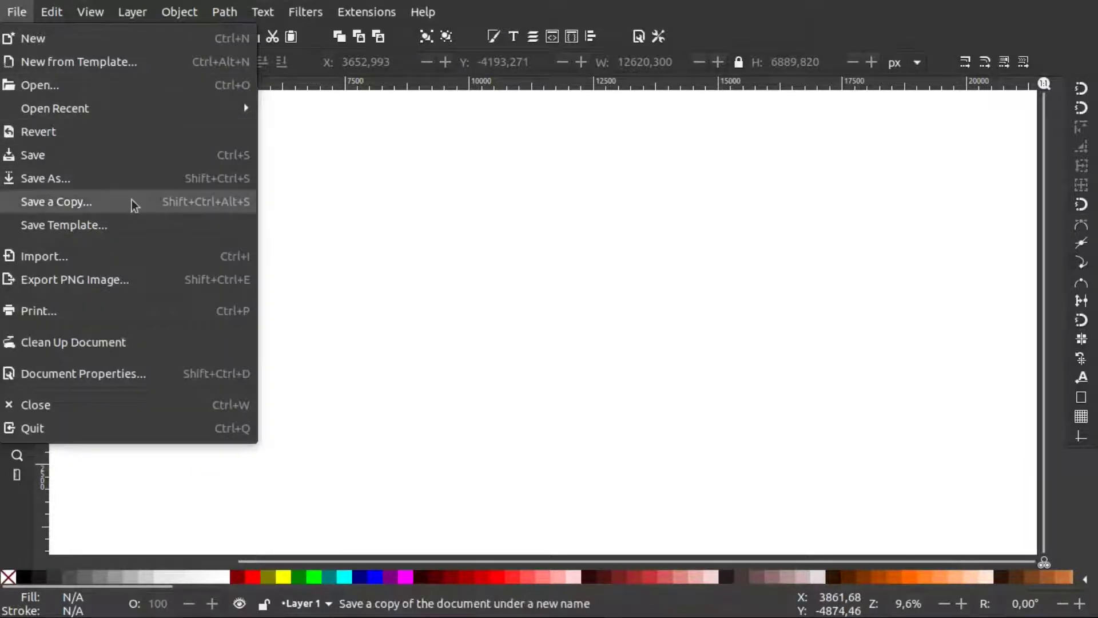
click(63, 258)
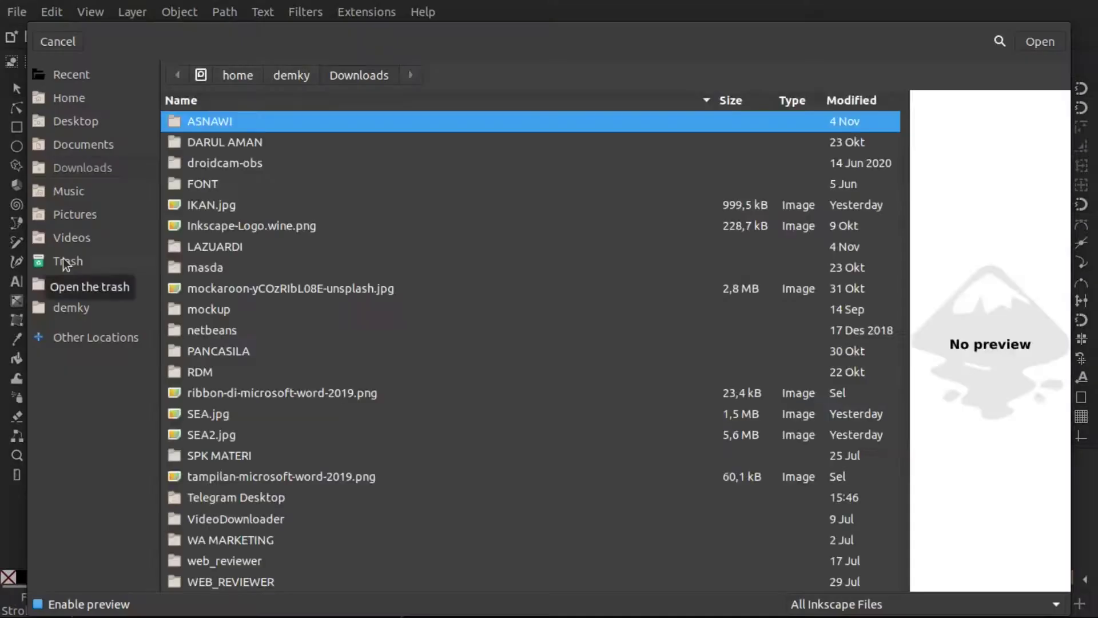
click(219, 205)
click(1039, 41)
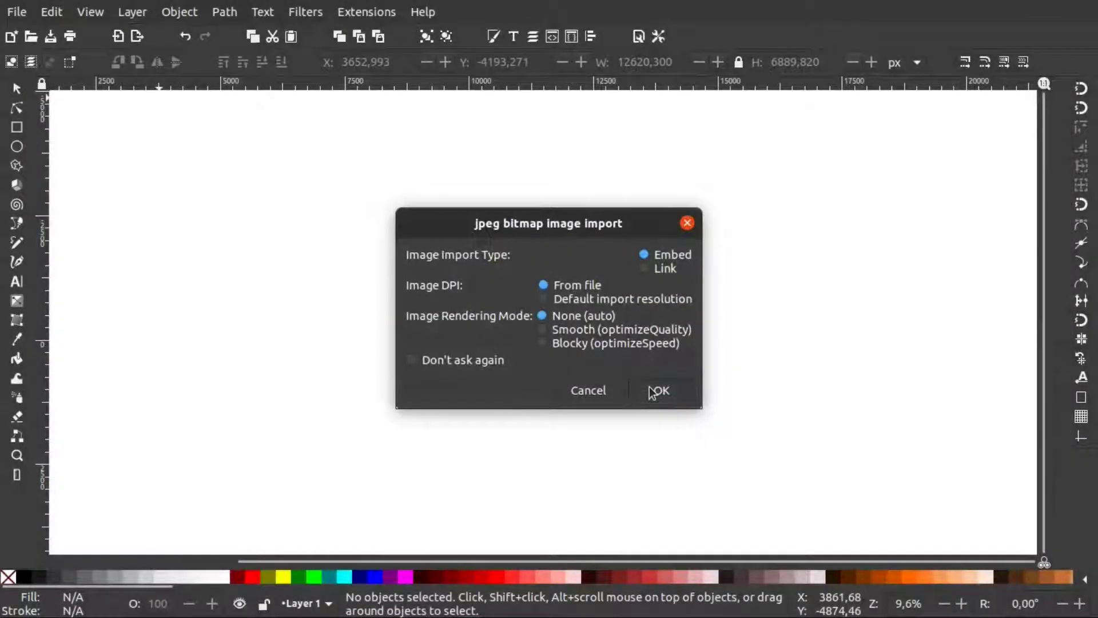
Embed the goldfish photo, then scale it up and shift it toward the page's upper left.
click(657, 390)
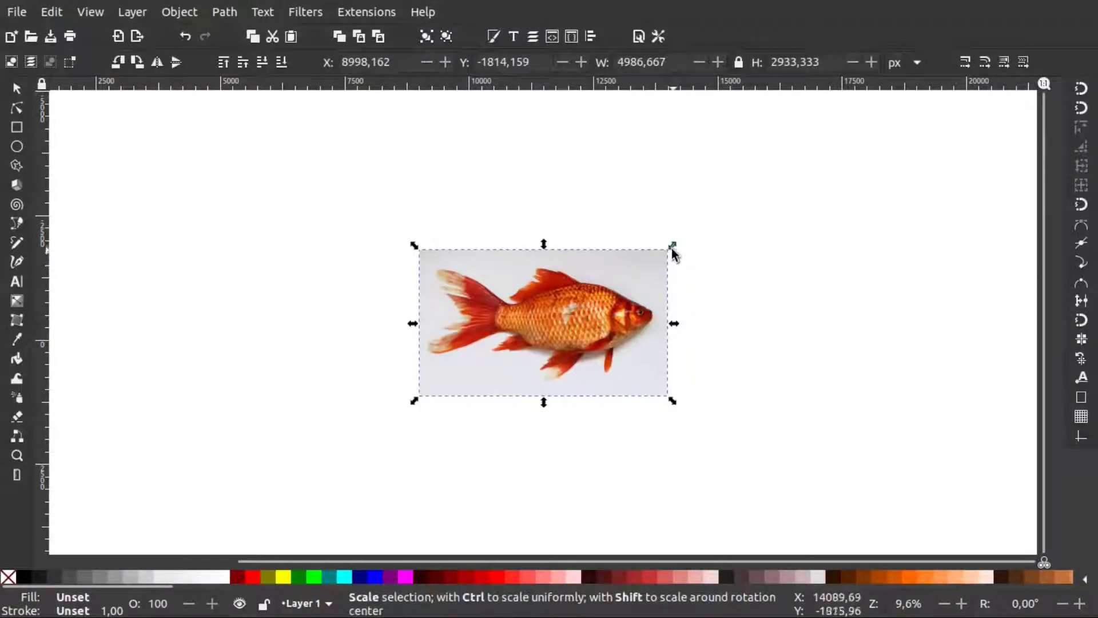
drag(673, 246, 909, 165)
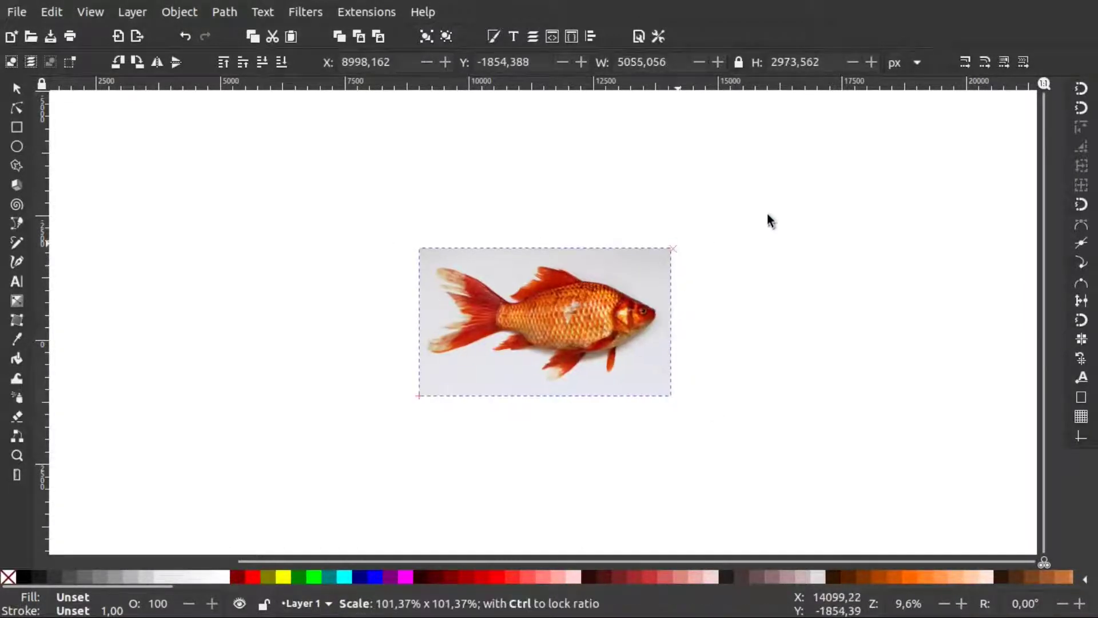
drag(752, 249, 634, 269)
drag(689, 424, 752, 461)
drag(631, 363, 560, 345)
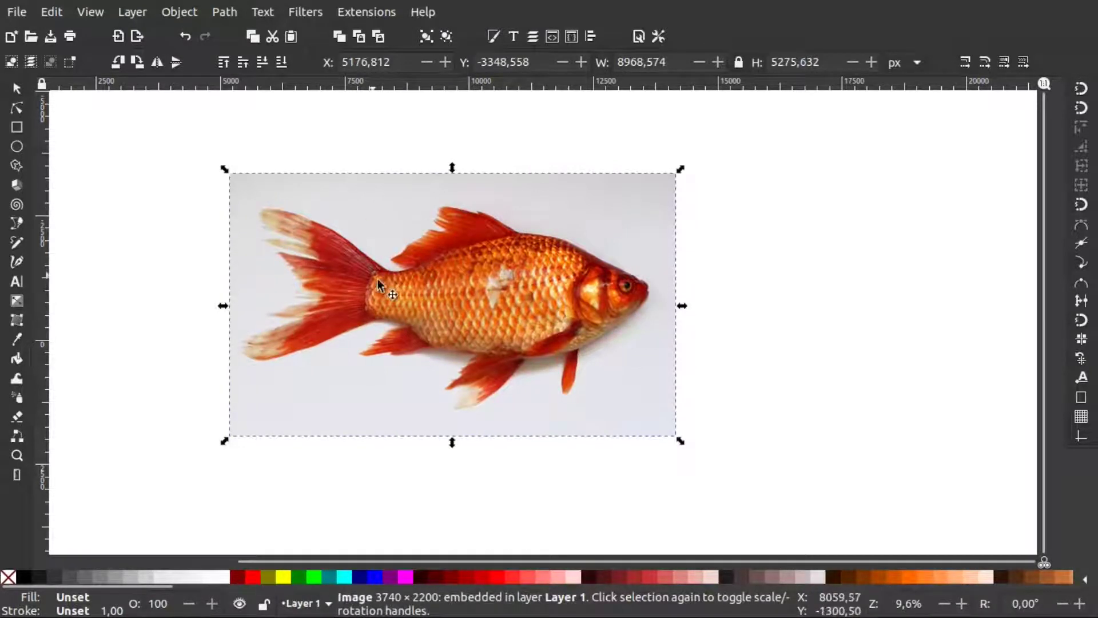
click(223, 12)
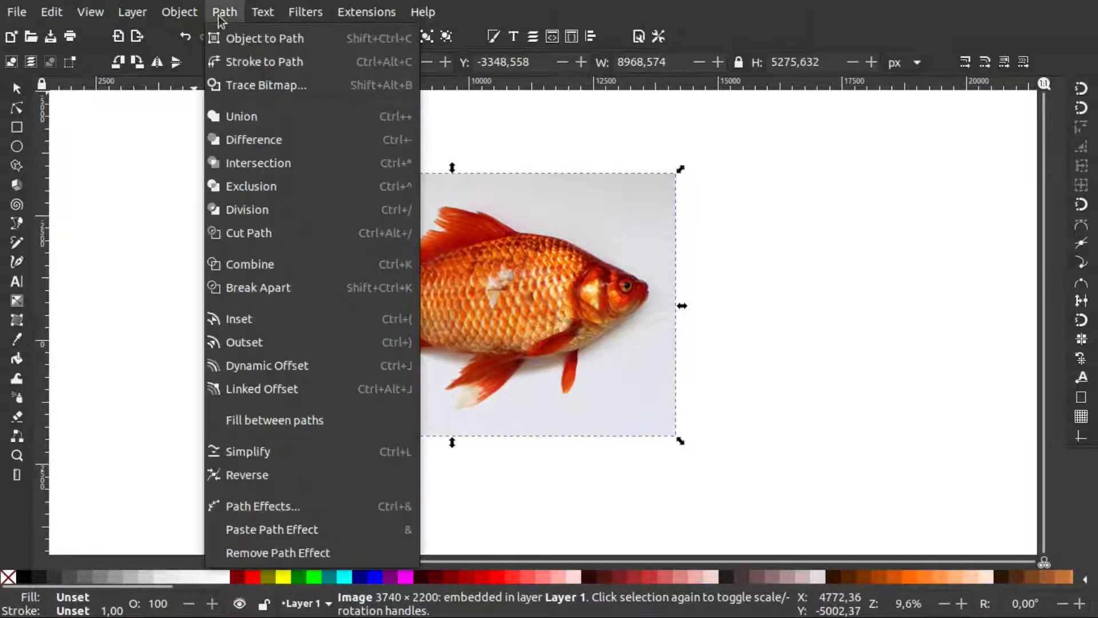
Open Trace Bitmap, move the photo further left, and update the black-and-white trace preview.
click(248, 87)
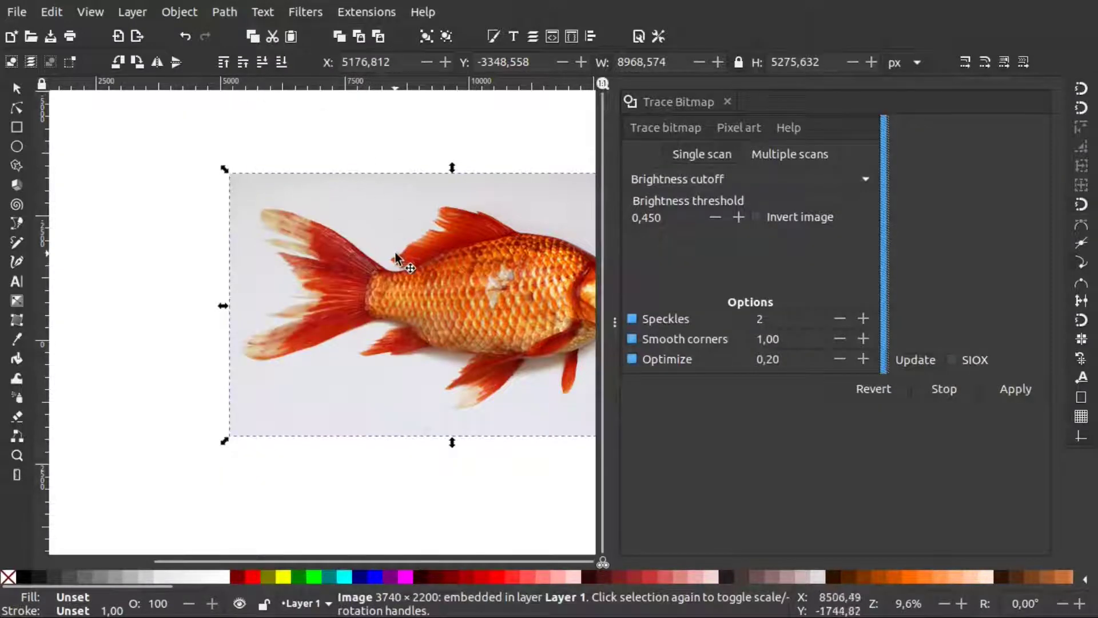
drag(393, 256, 270, 247)
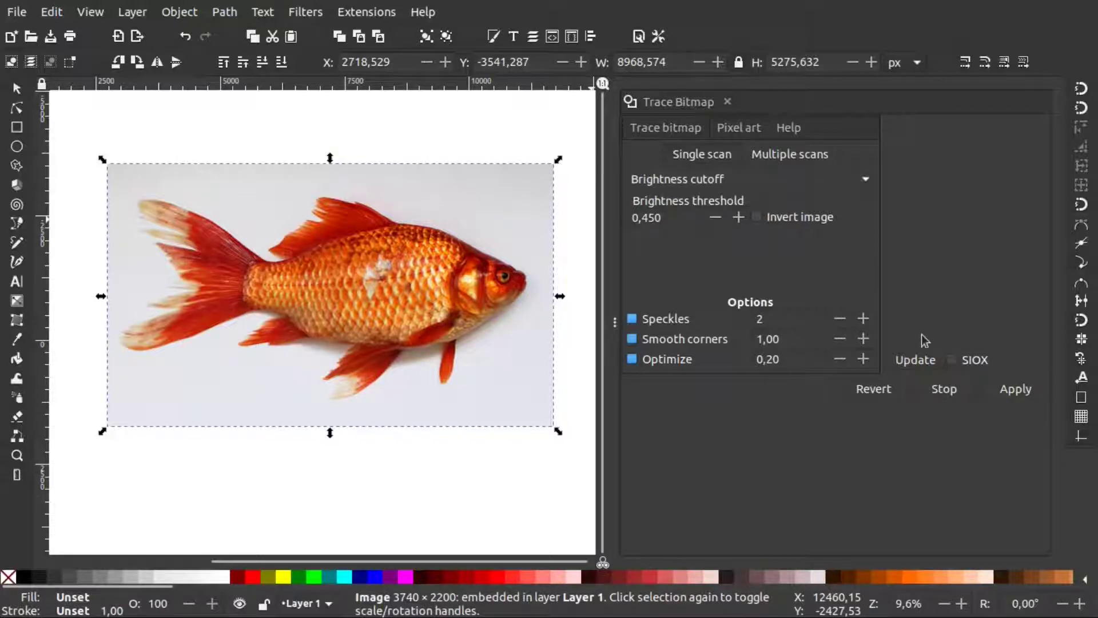
click(927, 365)
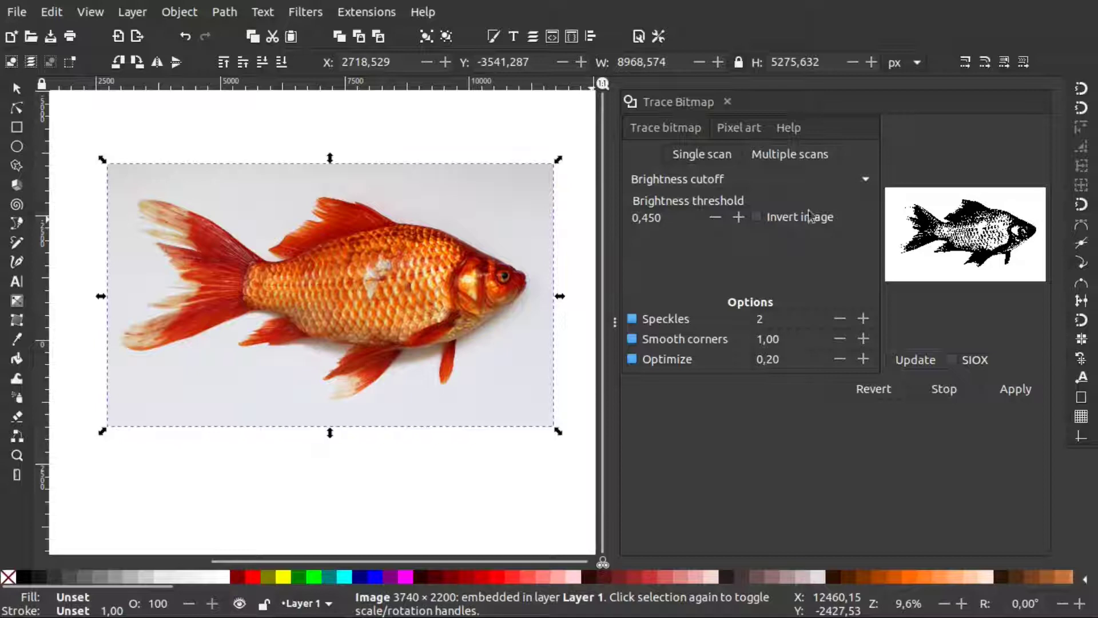
Try brightness thresholds 0.750 and 0.850, refreshing the trace preview after each.
click(674, 217)
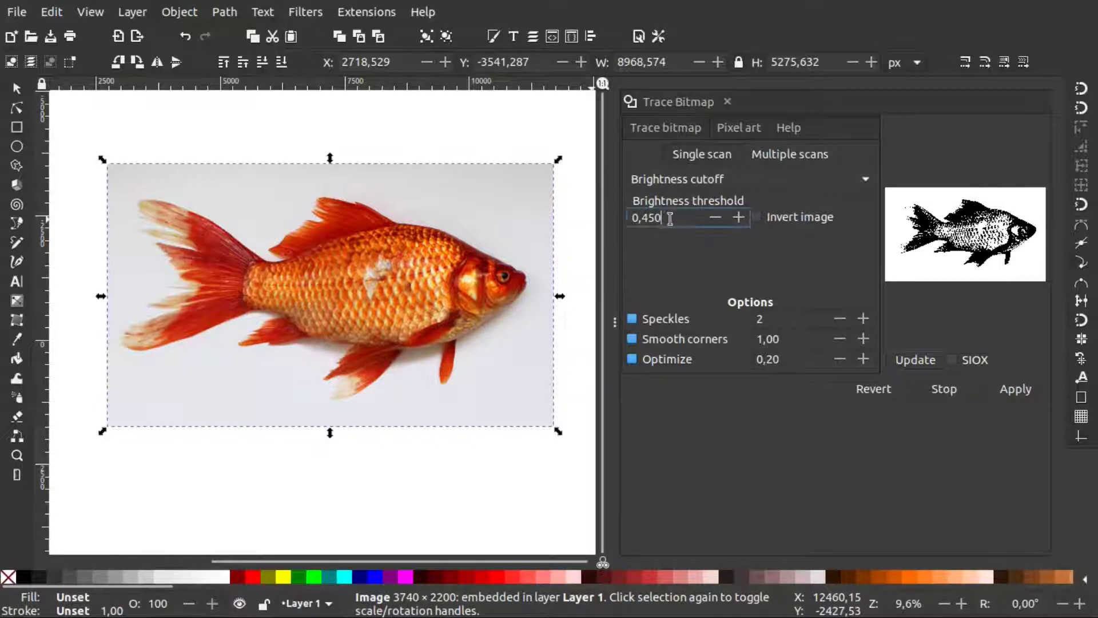
key(Left)
key(Left)
key(BackSpace)
text(7)
click(916, 360)
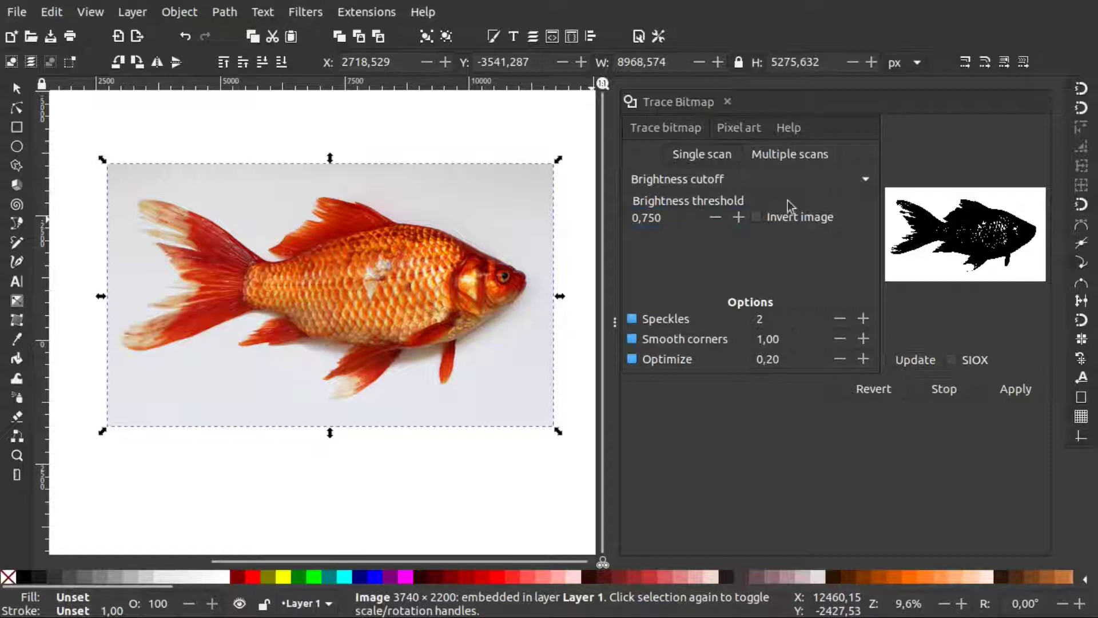
click(650, 217)
key(BackSpace)
text(8)
click(915, 366)
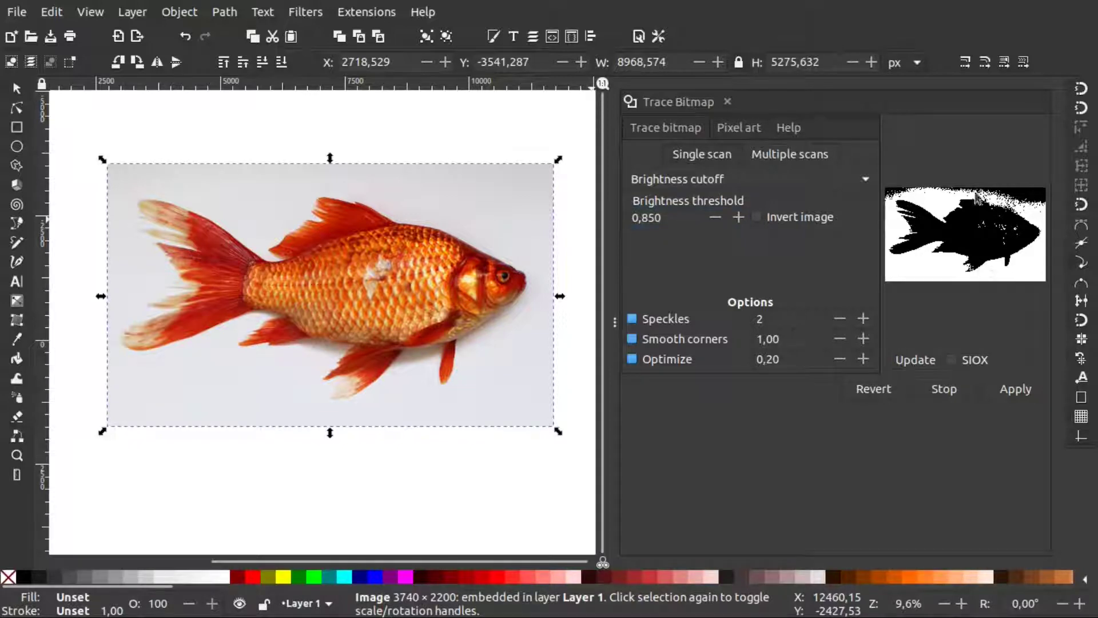
Return the brightness threshold to 0.750, preview it, and apply the trace.
click(652, 217)
key(BackSpace)
text(7)
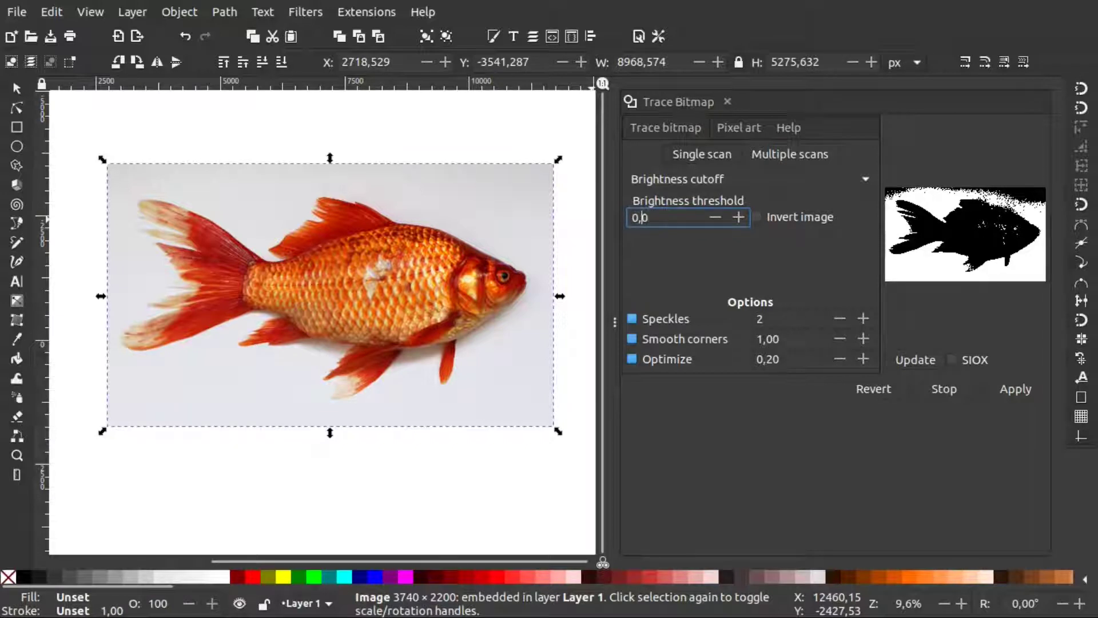
text(800)
click(909, 360)
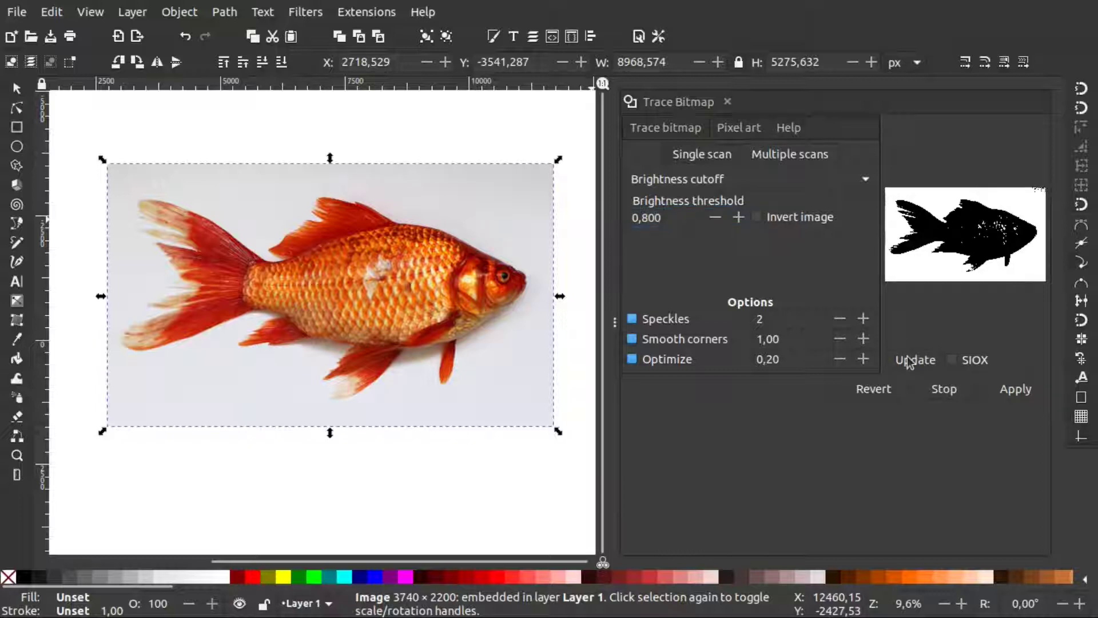
click(647, 217)
key(BackSpace)
key(BackSpace)
text(75)
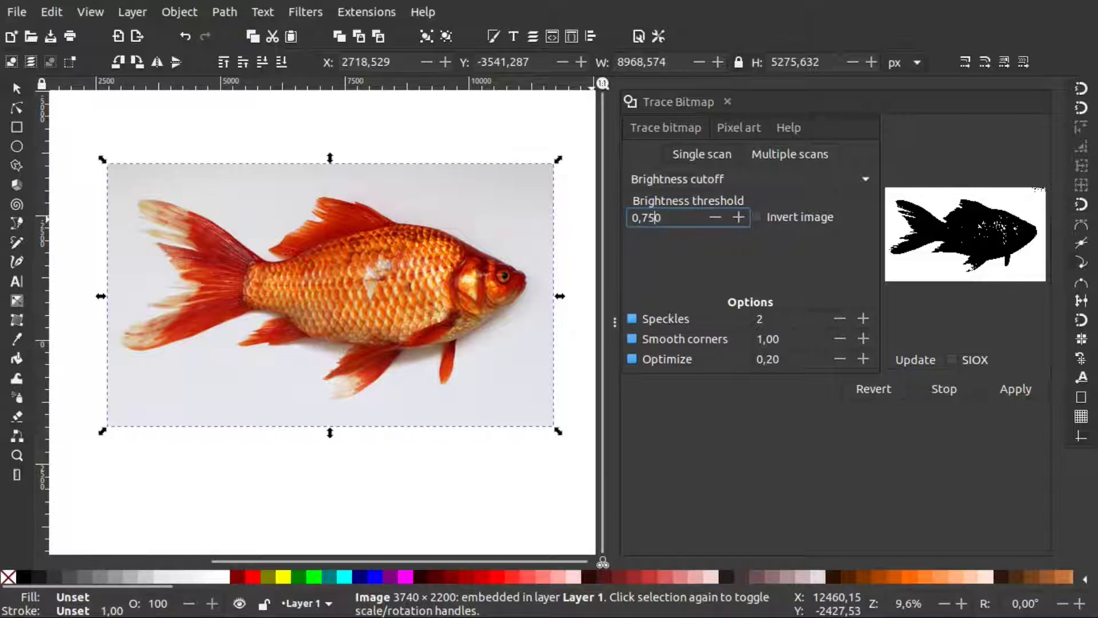
click(908, 361)
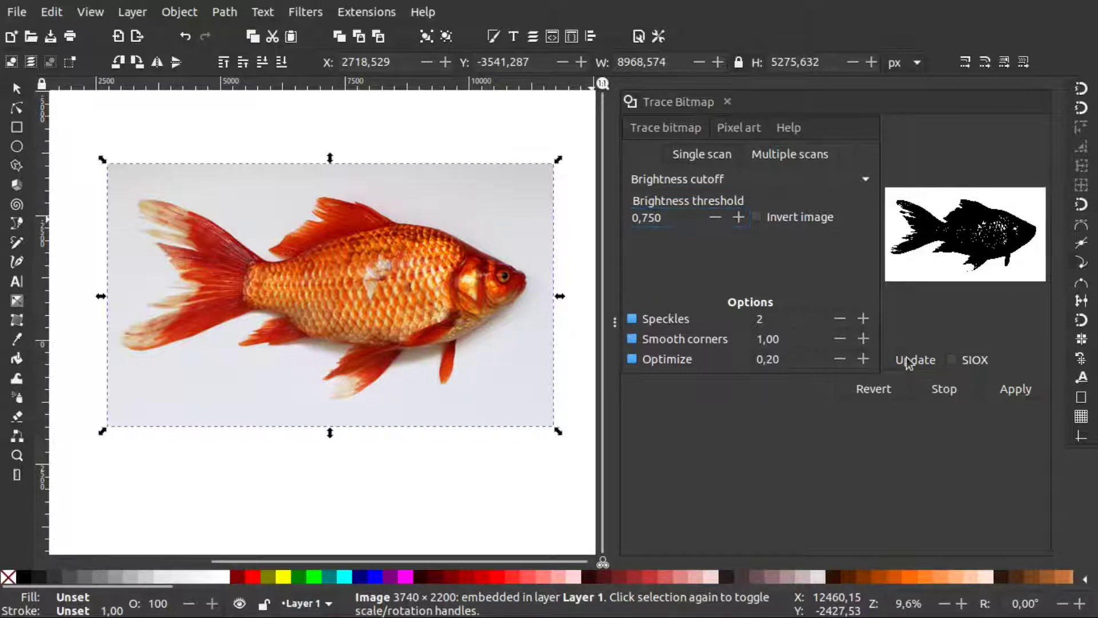
click(1002, 396)
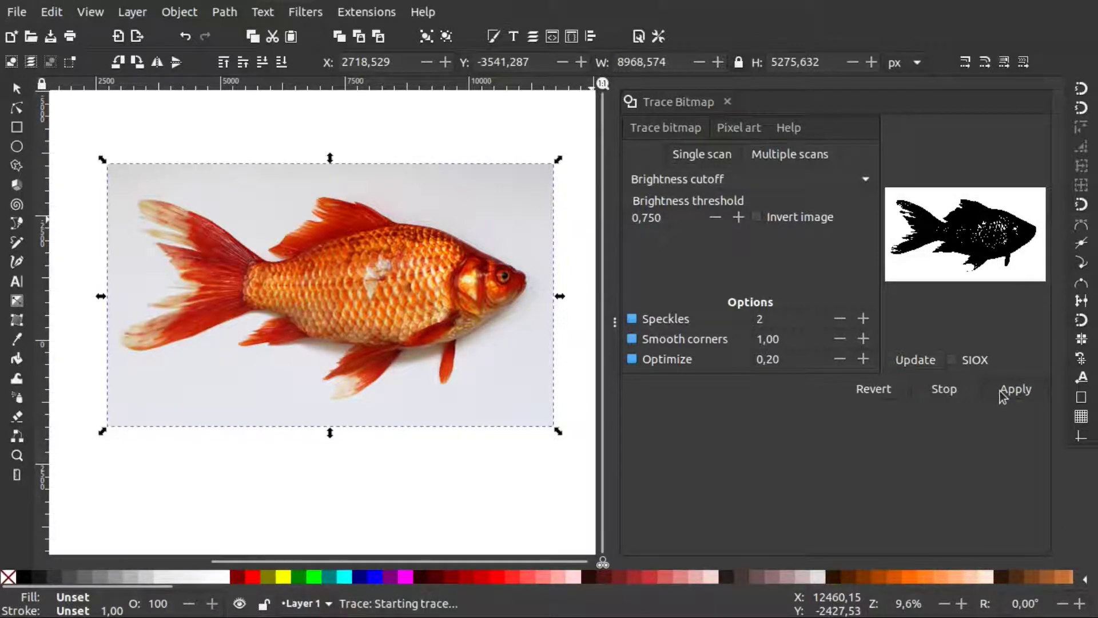
Close Trace Bitmap and drag the black fish silhouette to the right of the photo.
click(728, 102)
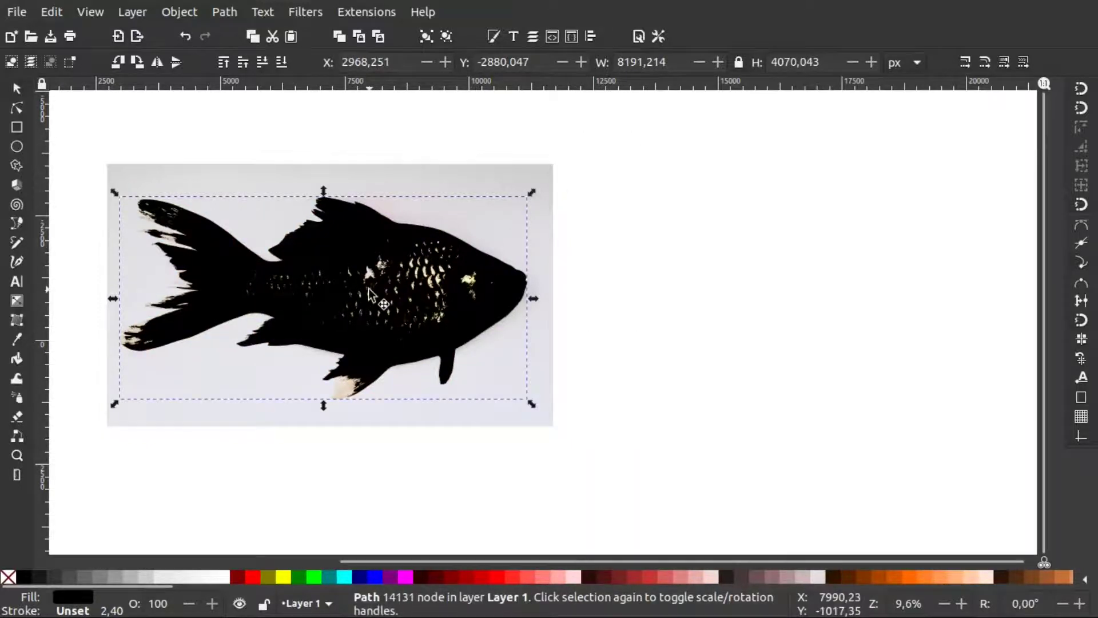
drag(369, 290, 850, 305)
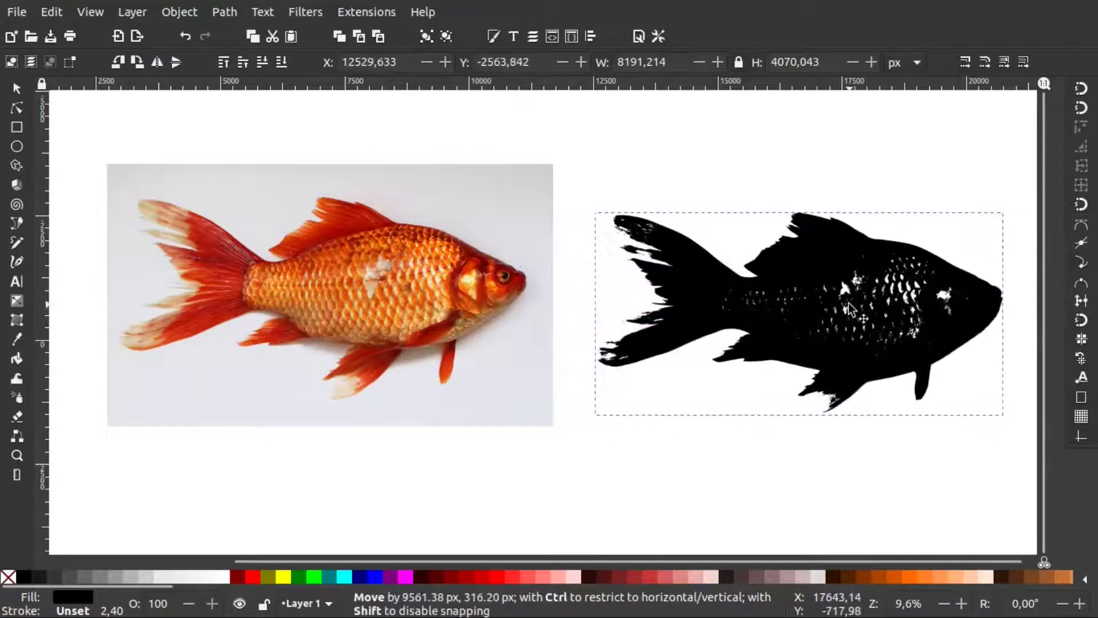
drag(704, 312, 753, 313)
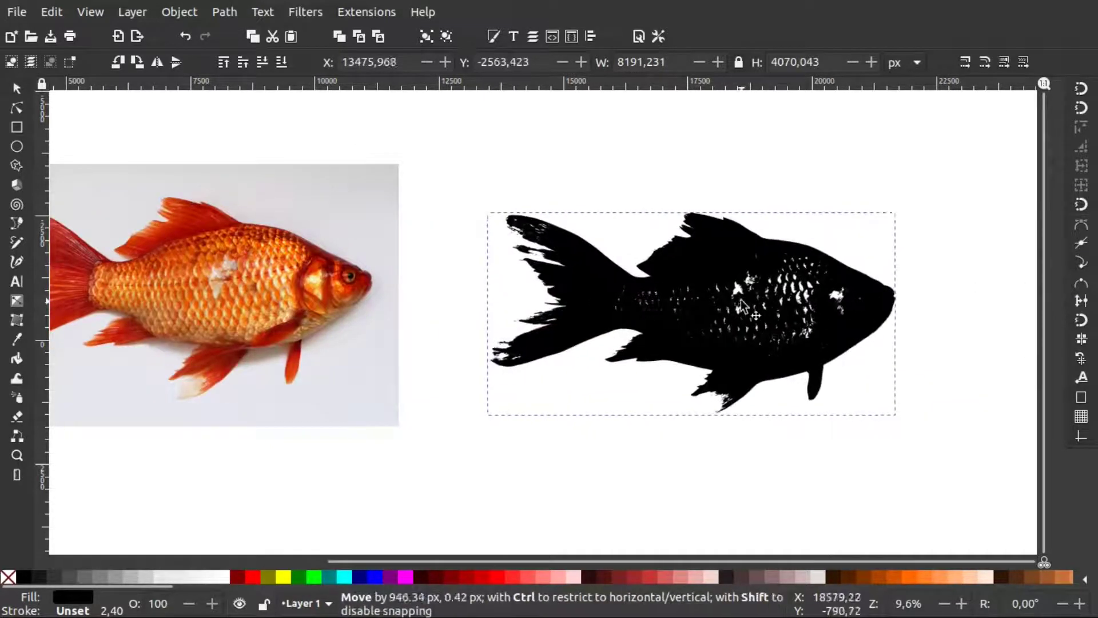
Apply Path > Simplify to the fish silhouette in node editing, then deselect it.
double_click(794, 306)
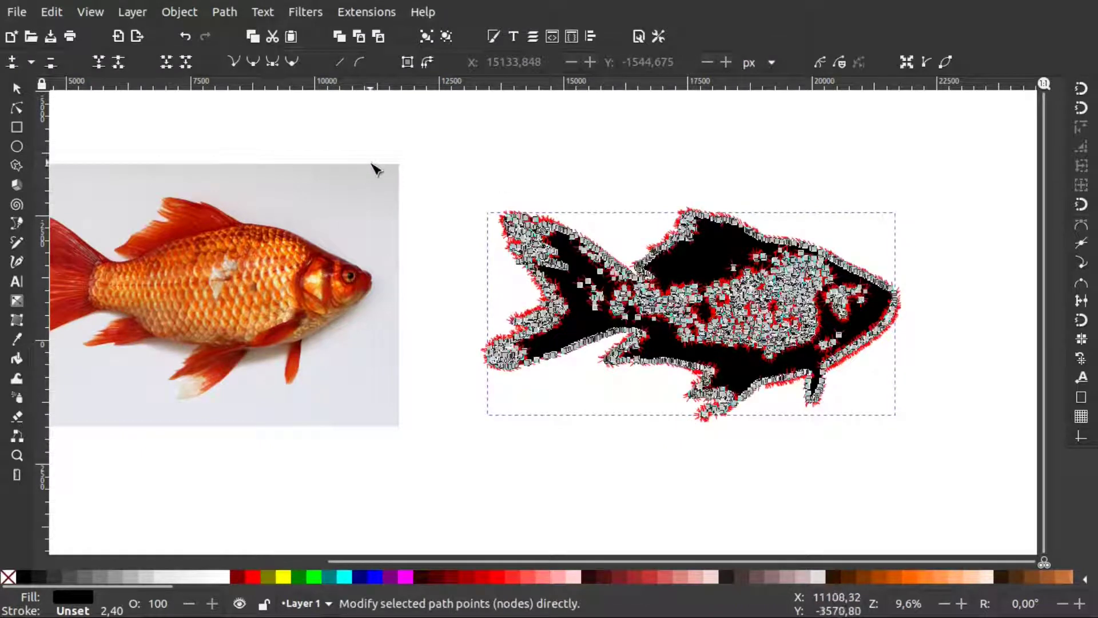
click(17, 88)
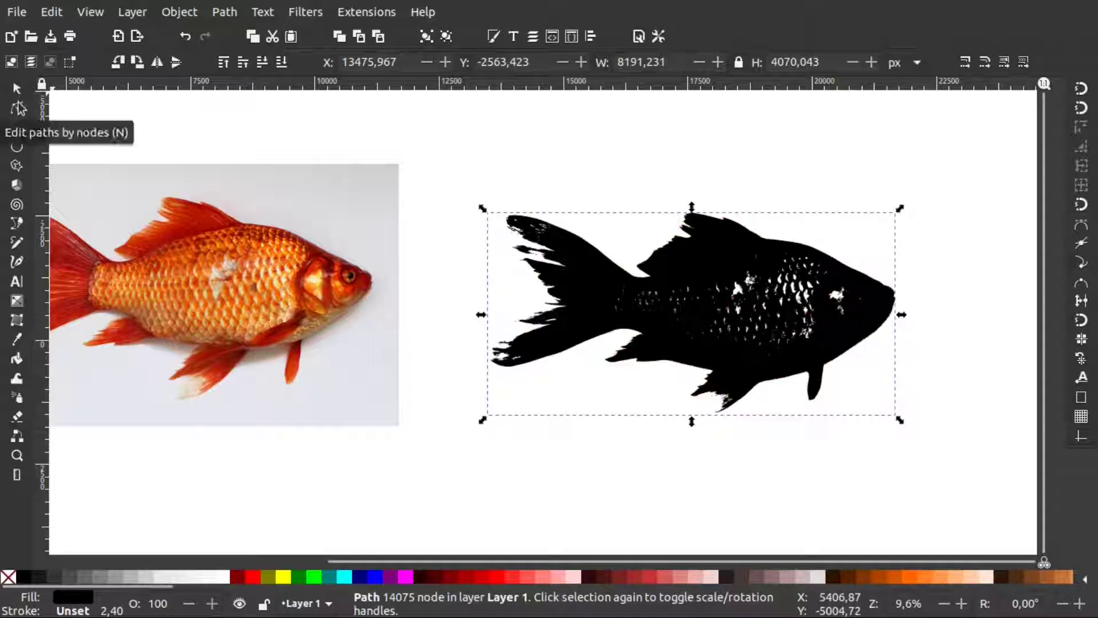
click(19, 107)
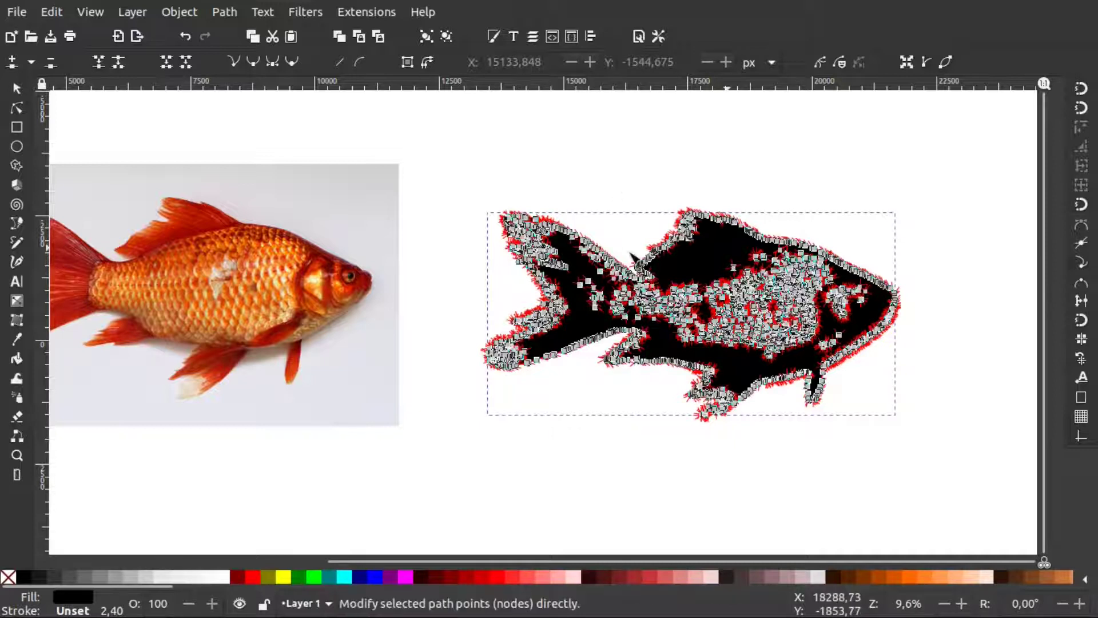
click(223, 12)
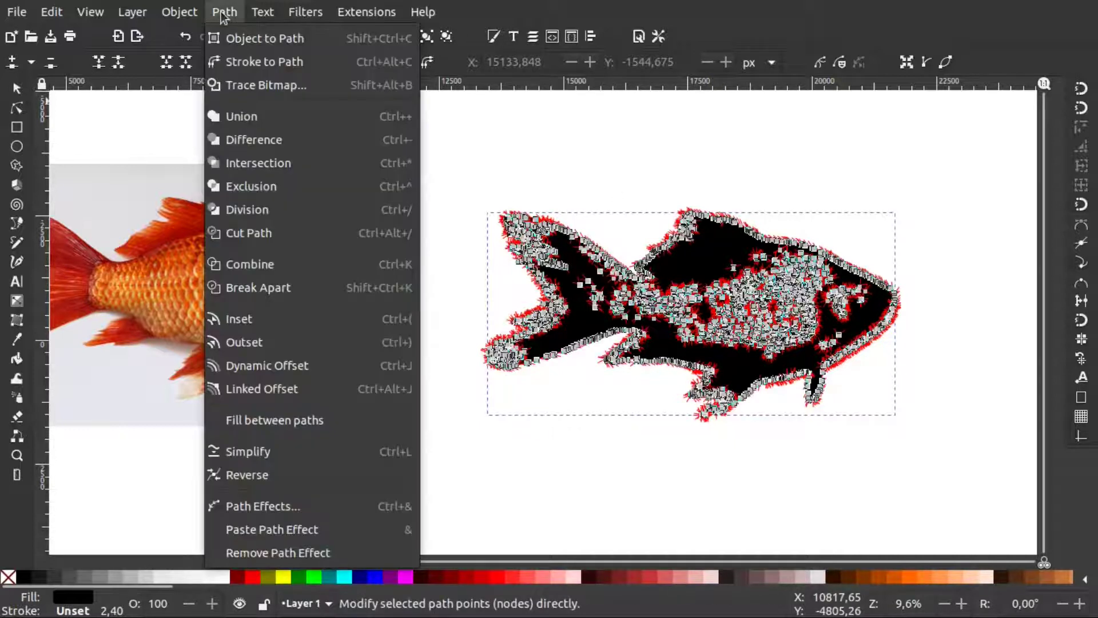
click(265, 455)
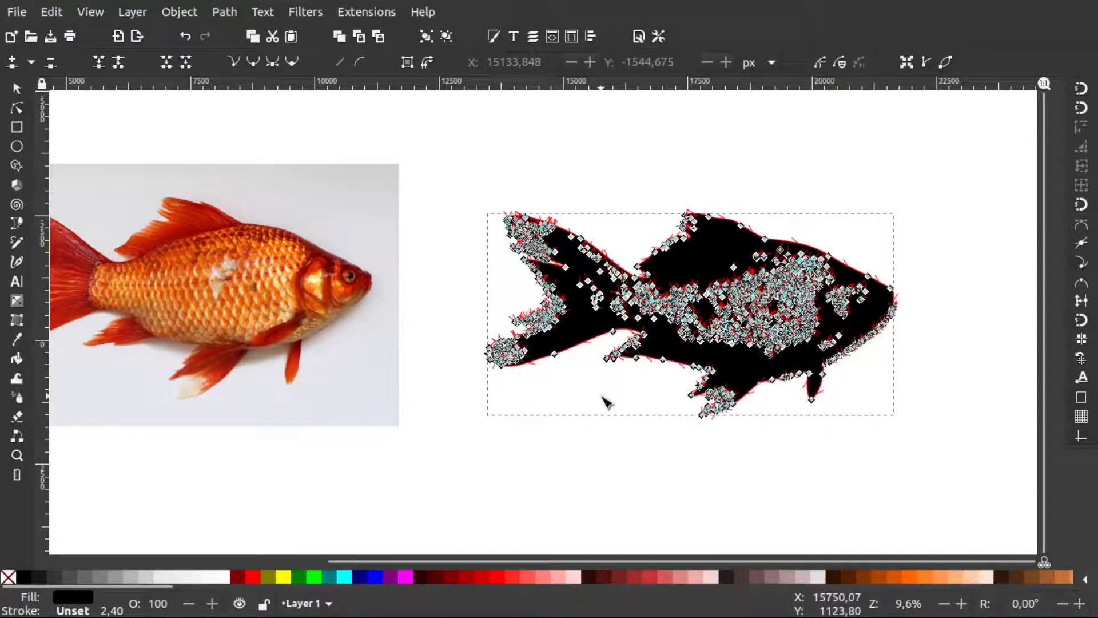
click(824, 429)
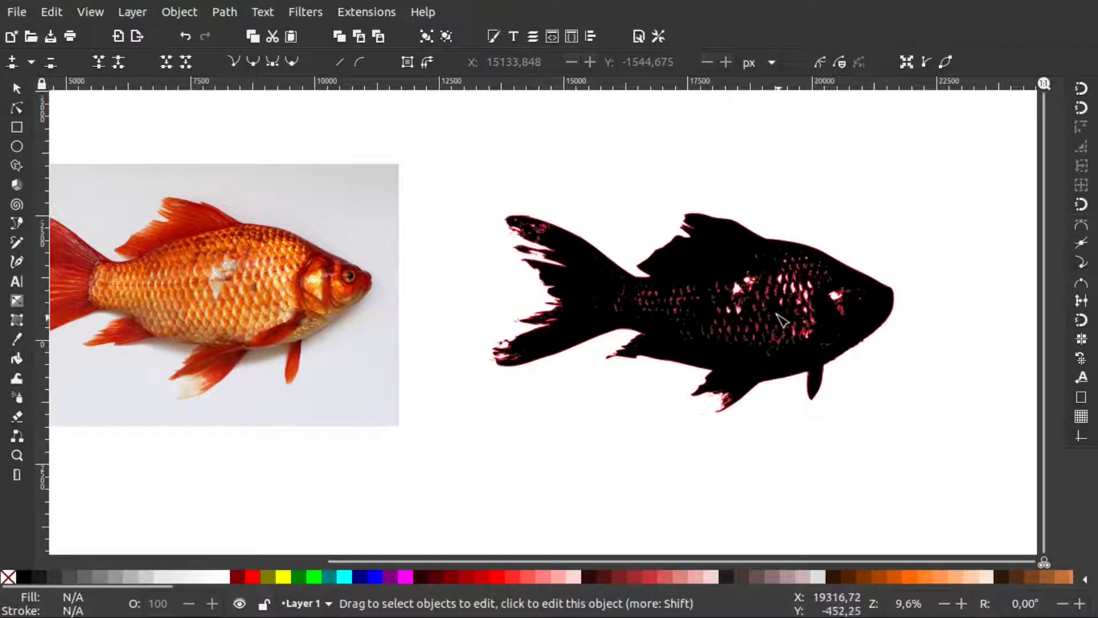
Delete five stray node clusters from the fish's middle, right side, head and mid-body.
click(735, 292)
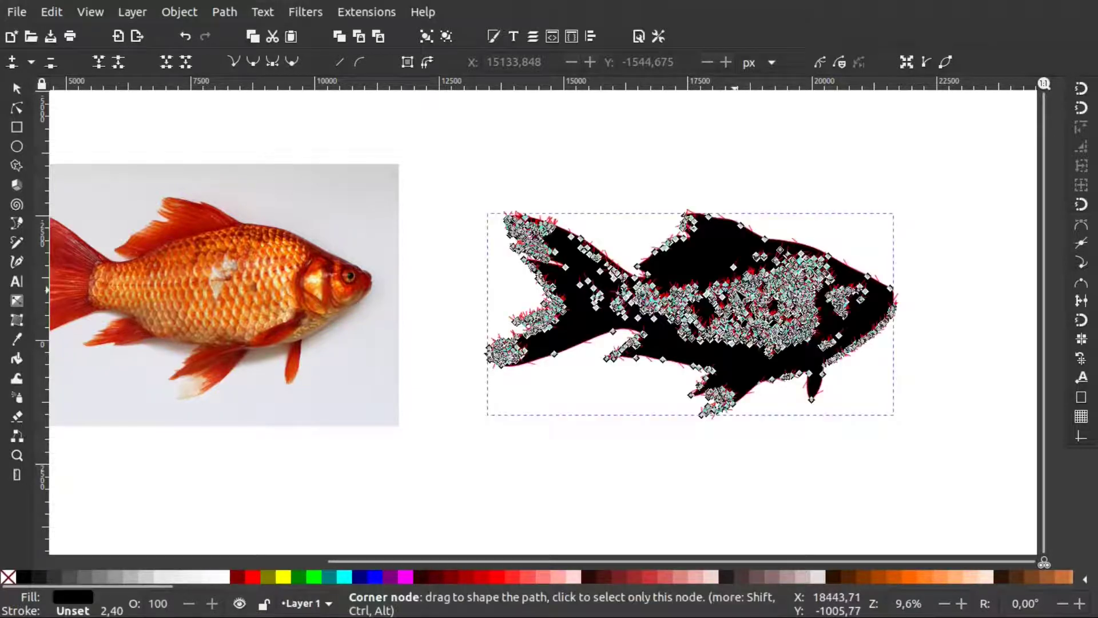
mouse_move(667, 263)
mouse_down()
mouse_move(795, 342)
mouse_move(802, 358)
mouse_up()
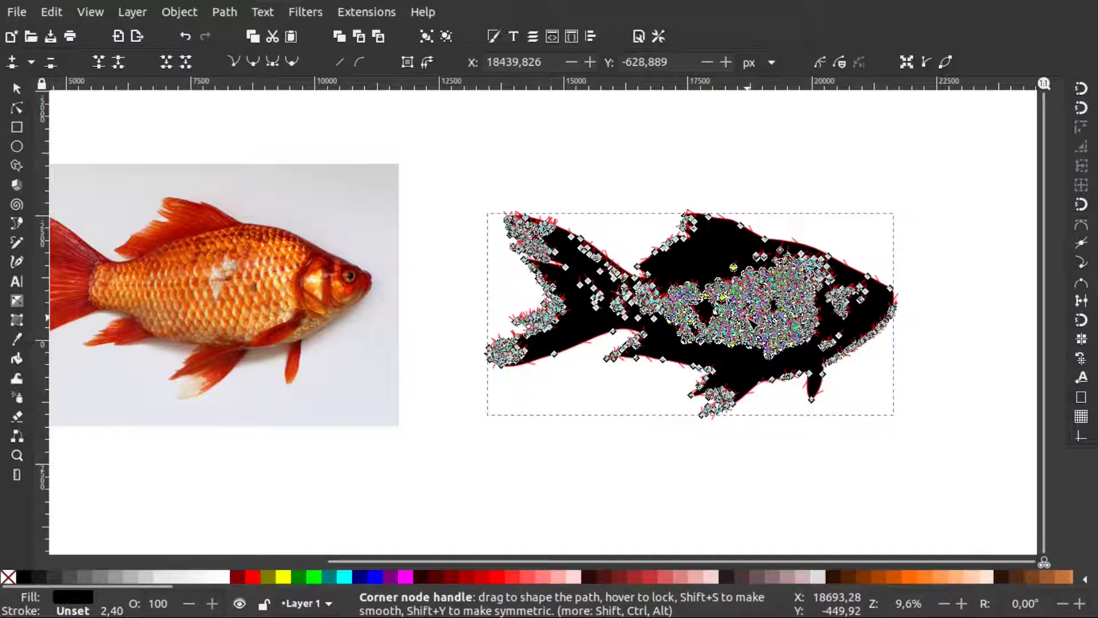
key(Delete)
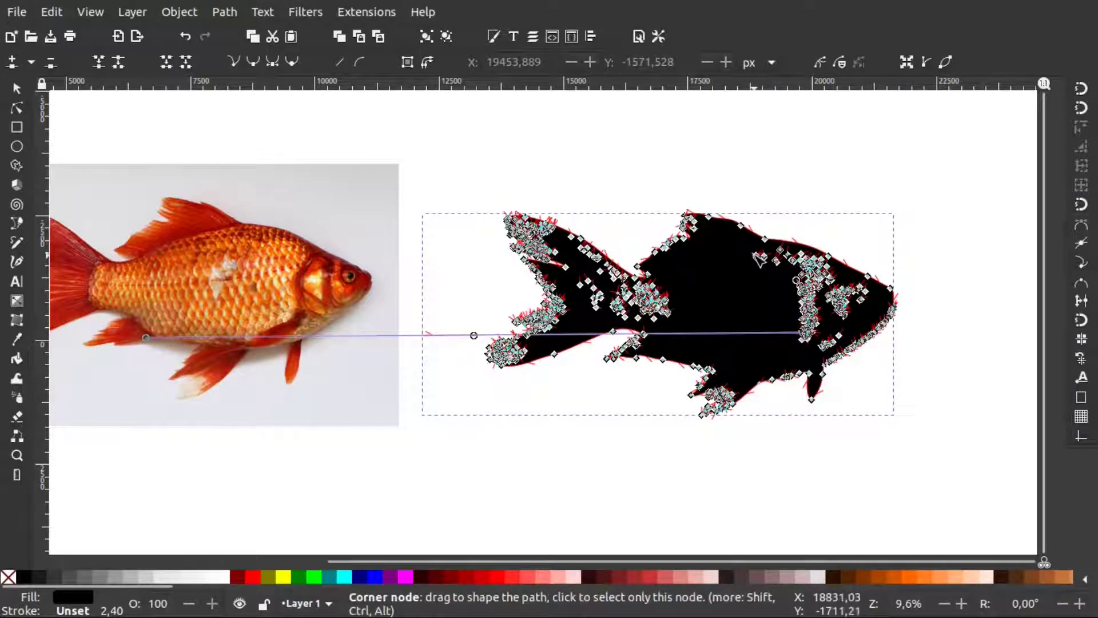
drag(749, 249, 821, 343)
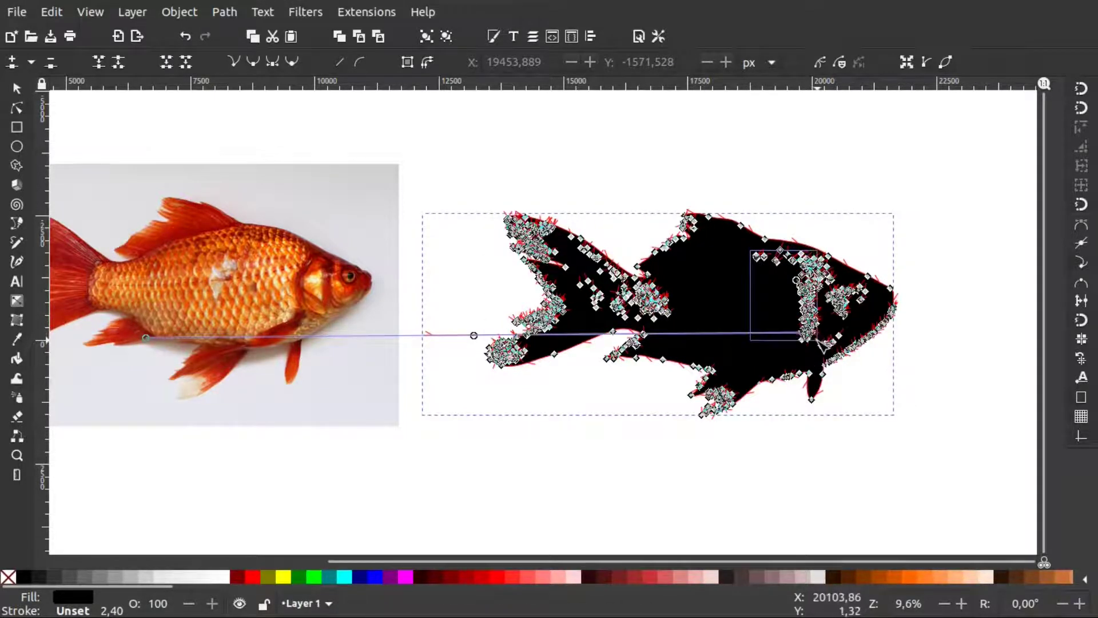
key(Delete)
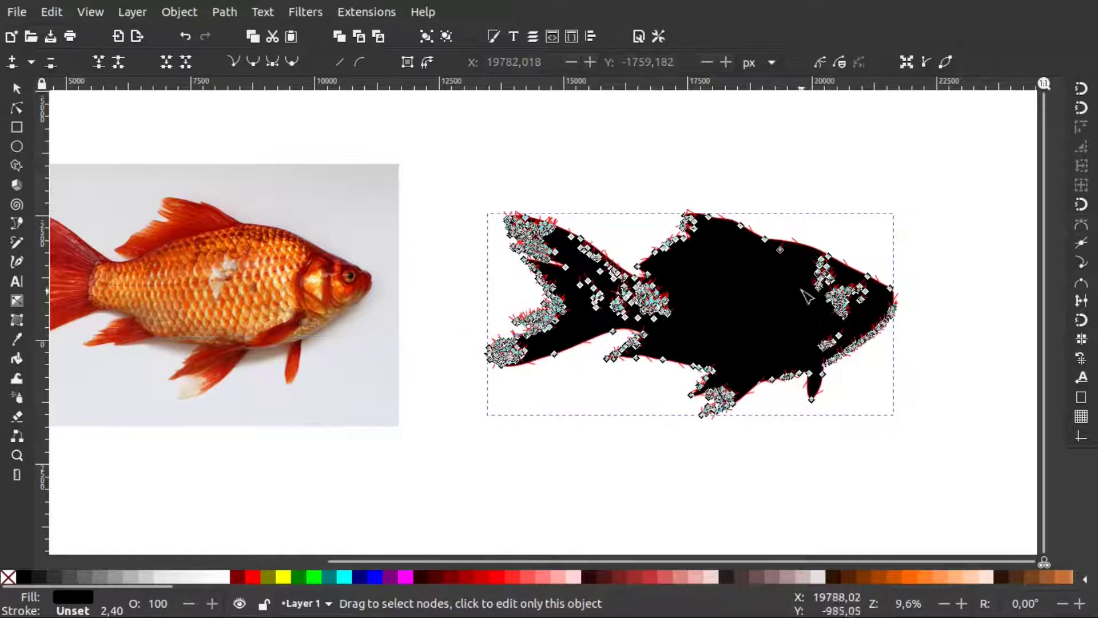
drag(800, 264, 852, 326)
key(Delete)
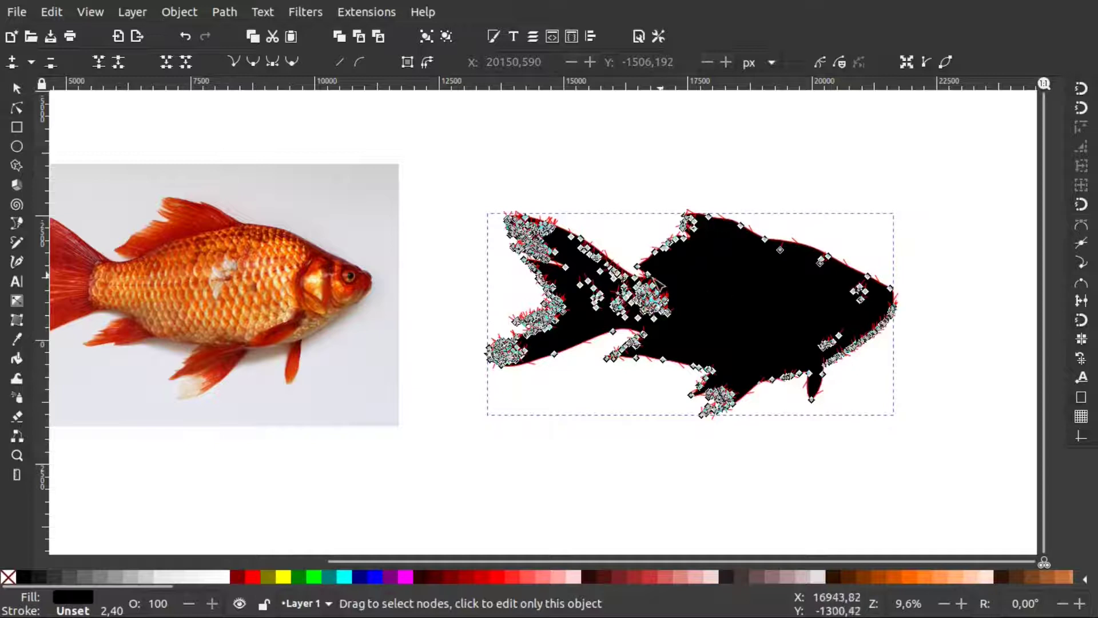
drag(703, 341, 627, 290)
key(Delete)
mouse_move(690, 322)
mouse_down()
mouse_move(637, 277)
mouse_move(643, 285)
mouse_up()
key(Delete)
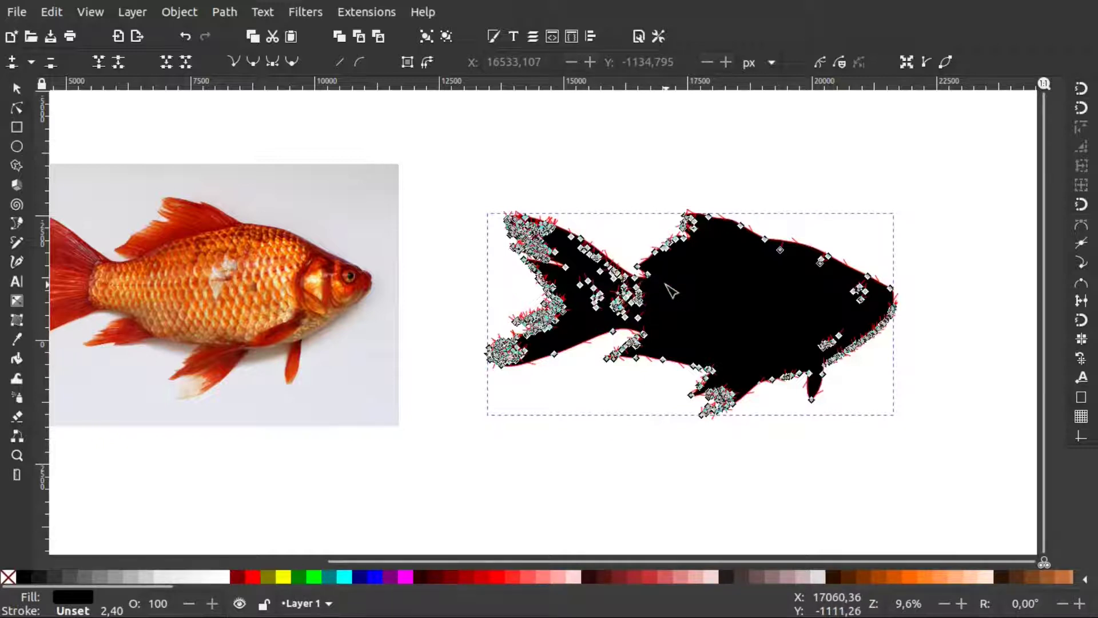
Simplify the fish outline again and delete the twelve stray nodes near the tail.
click(224, 12)
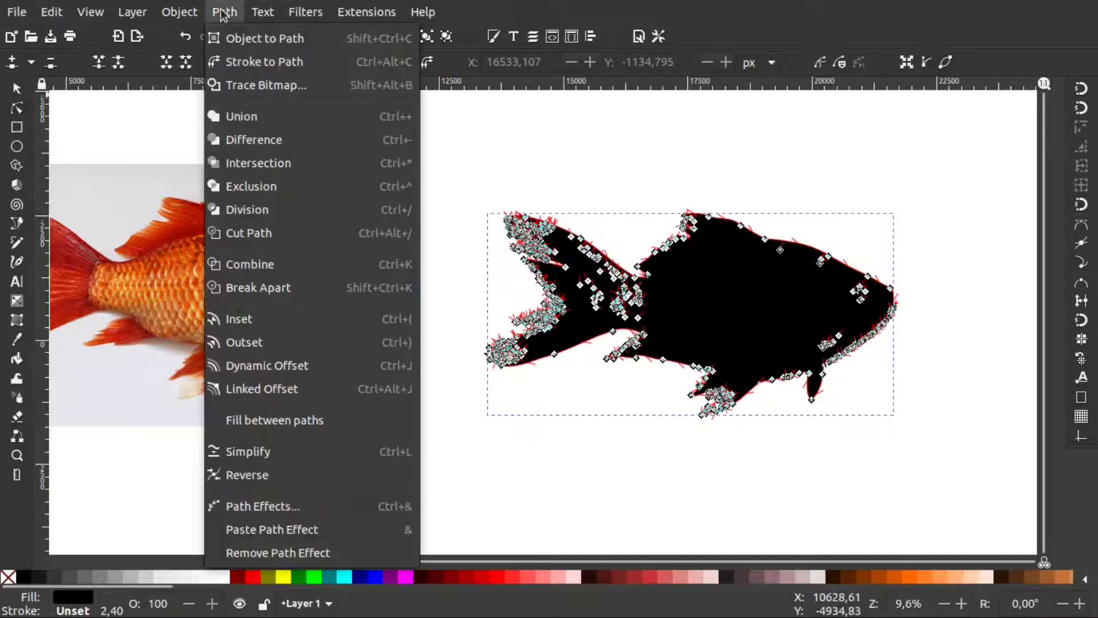
click(248, 452)
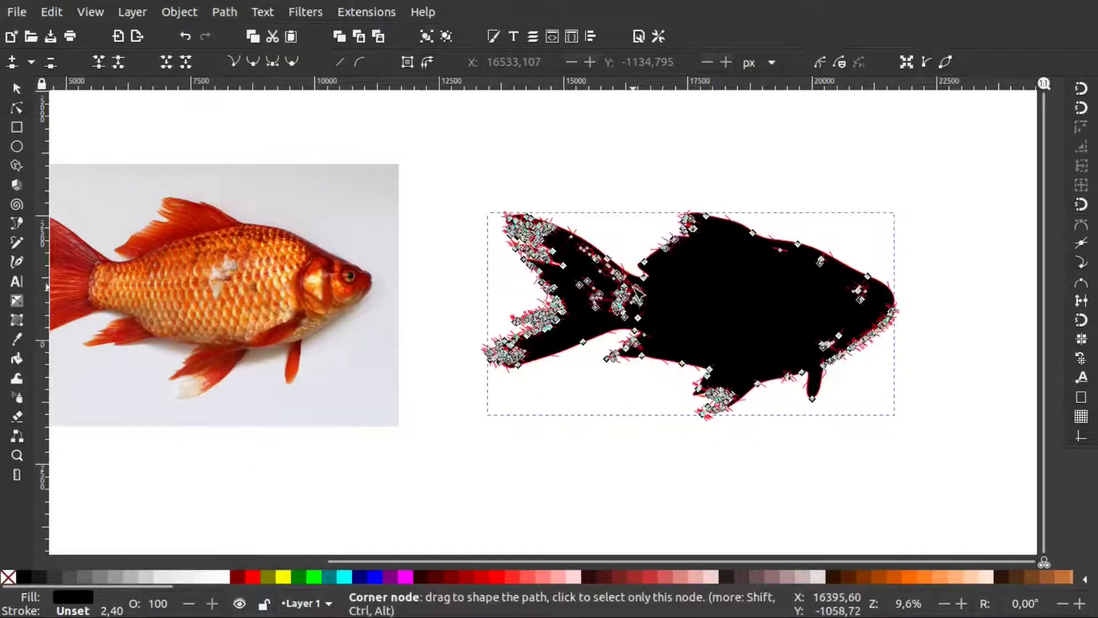
drag(788, 273, 768, 244)
mouse_move(798, 312)
mouse_down()
mouse_move(841, 352)
mouse_move(841, 342)
mouse_up()
drag(846, 272, 881, 322)
key(Delete)
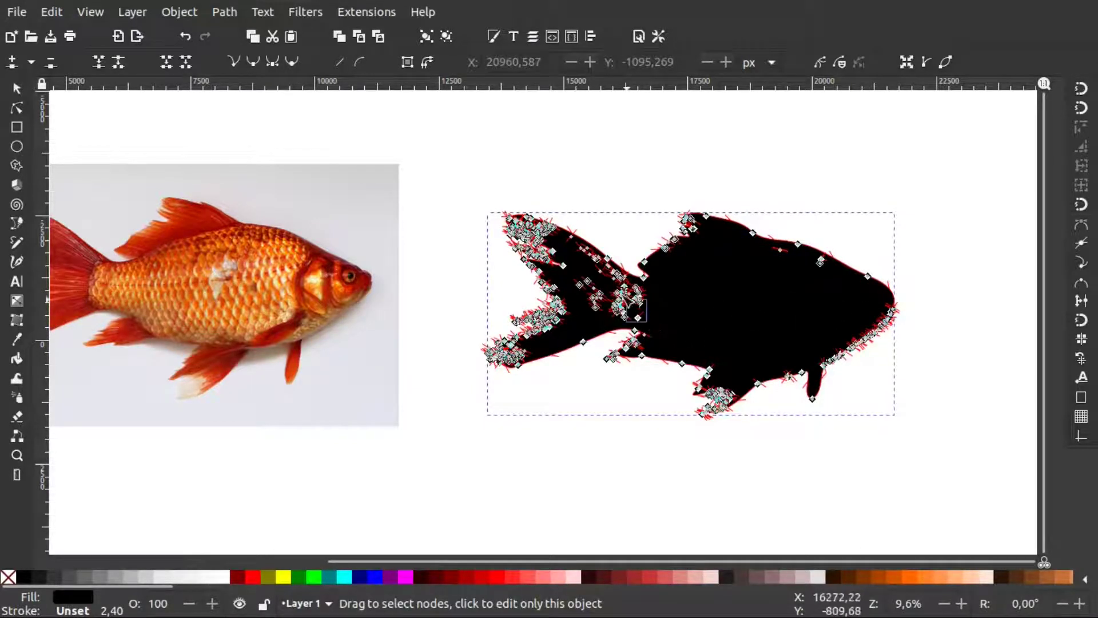
Delete the stray nodes at the tail junction and along the tail edge, then deselect.
mouse_move(649, 328)
mouse_down()
mouse_move(607, 285)
mouse_move(575, 276)
mouse_up()
key(Delete)
key(Delete)
drag(630, 290, 565, 234)
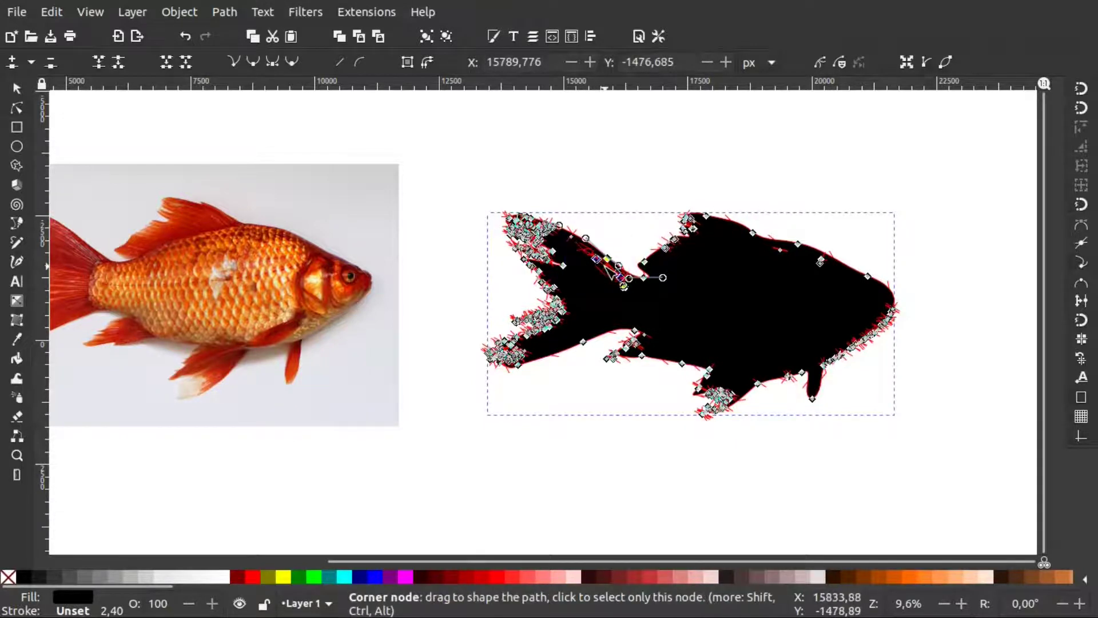
shift+click(629, 278)
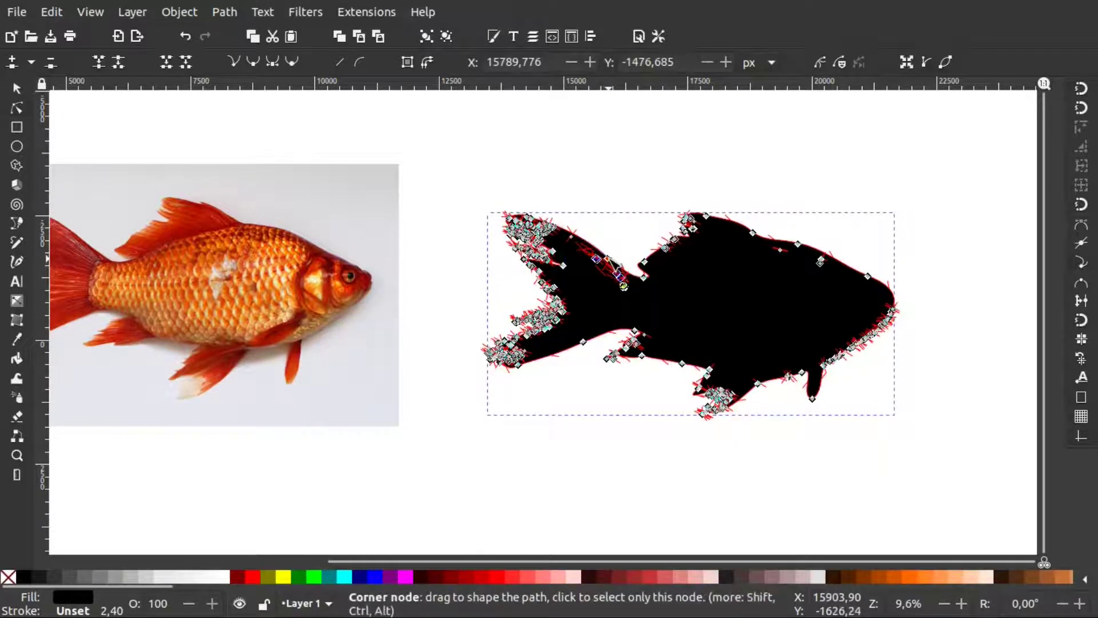
key(Delete)
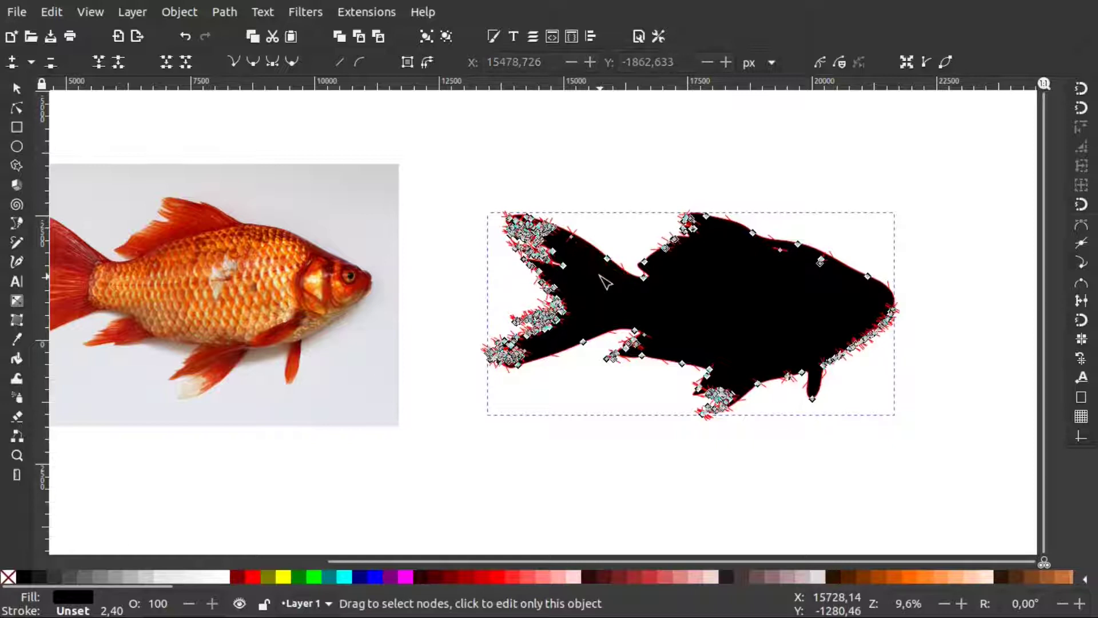
click(640, 448)
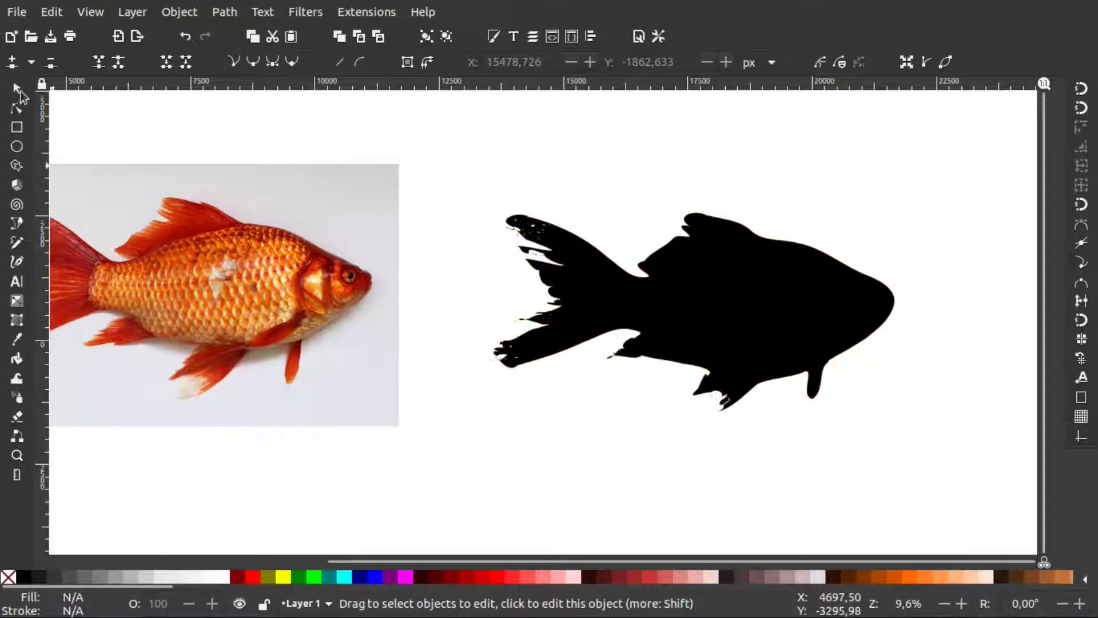
Import SEA.jpg from Downloads as an embedded image with the Selector tool active.
click(16, 89)
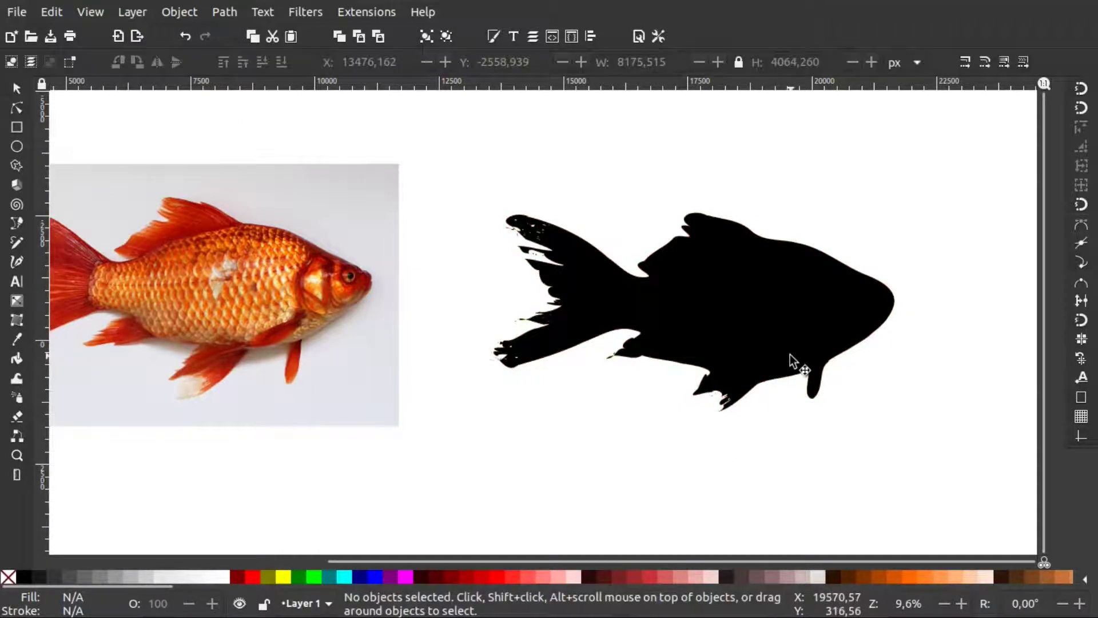
double_click(817, 343)
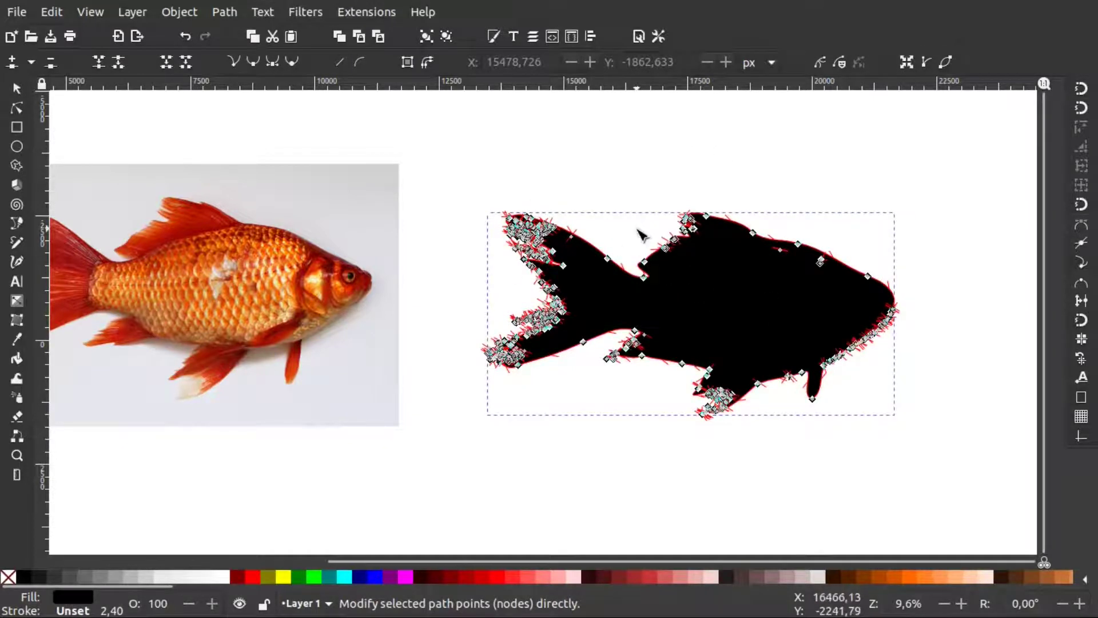
click(15, 87)
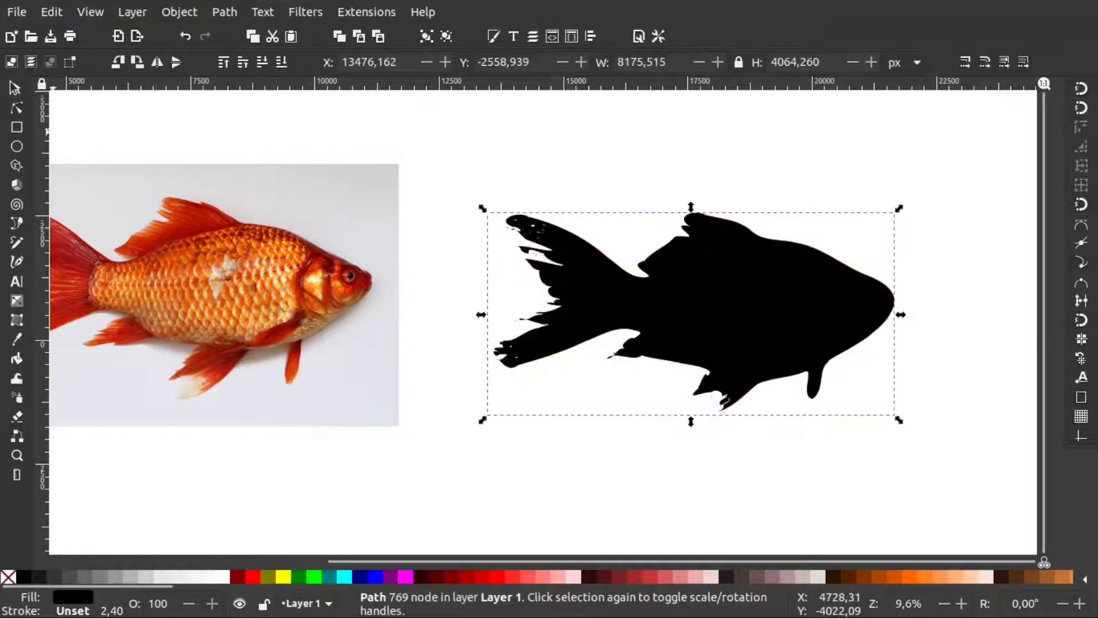
click(19, 16)
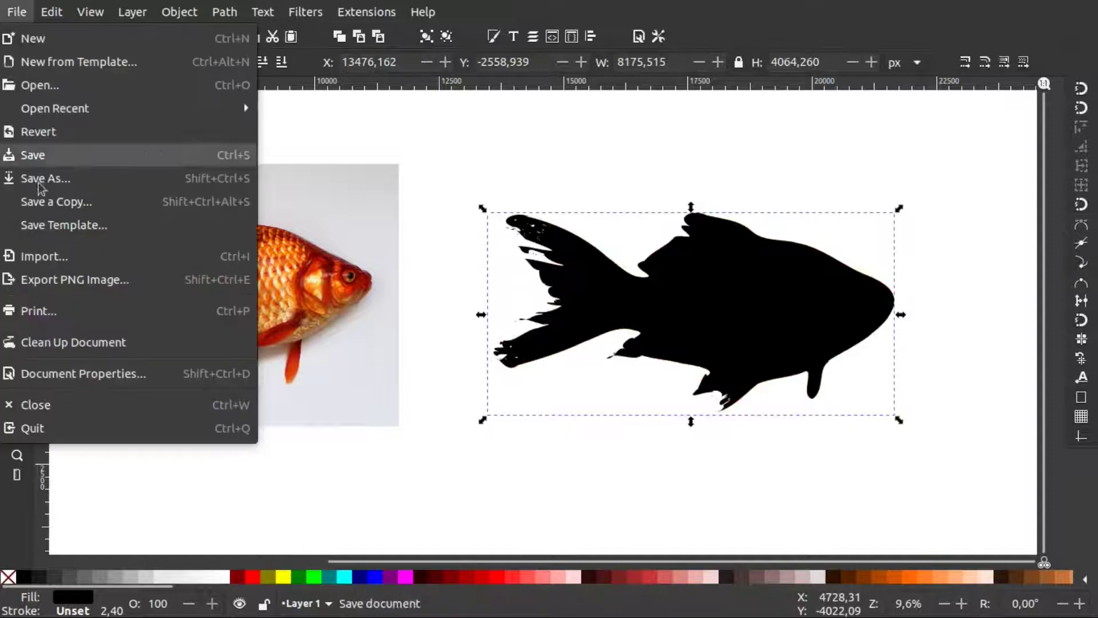
click(66, 248)
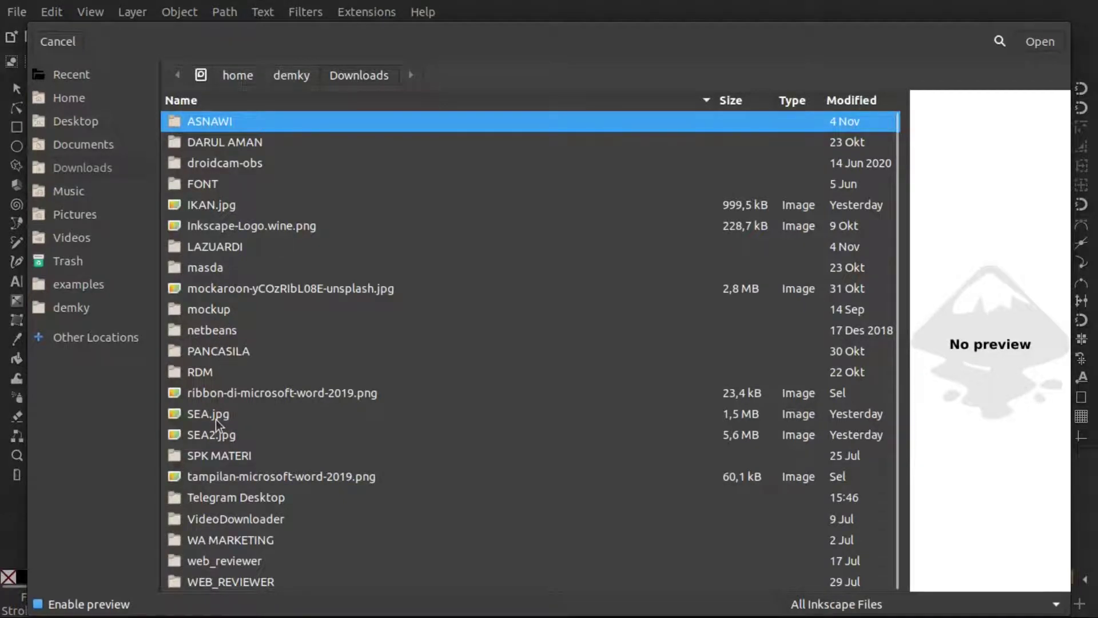
click(215, 418)
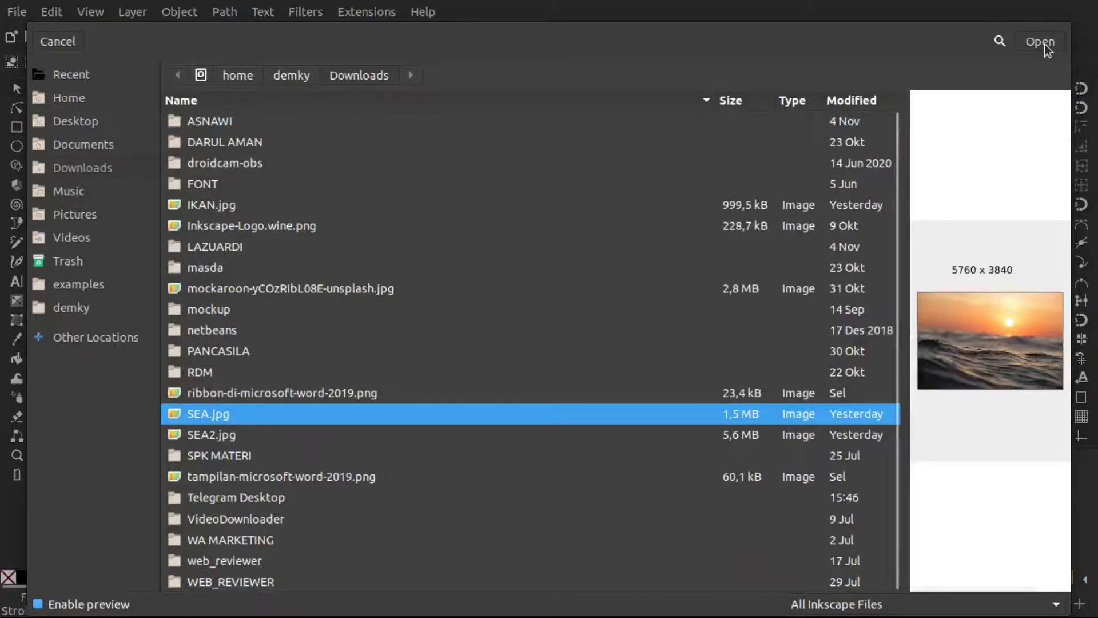
click(1045, 45)
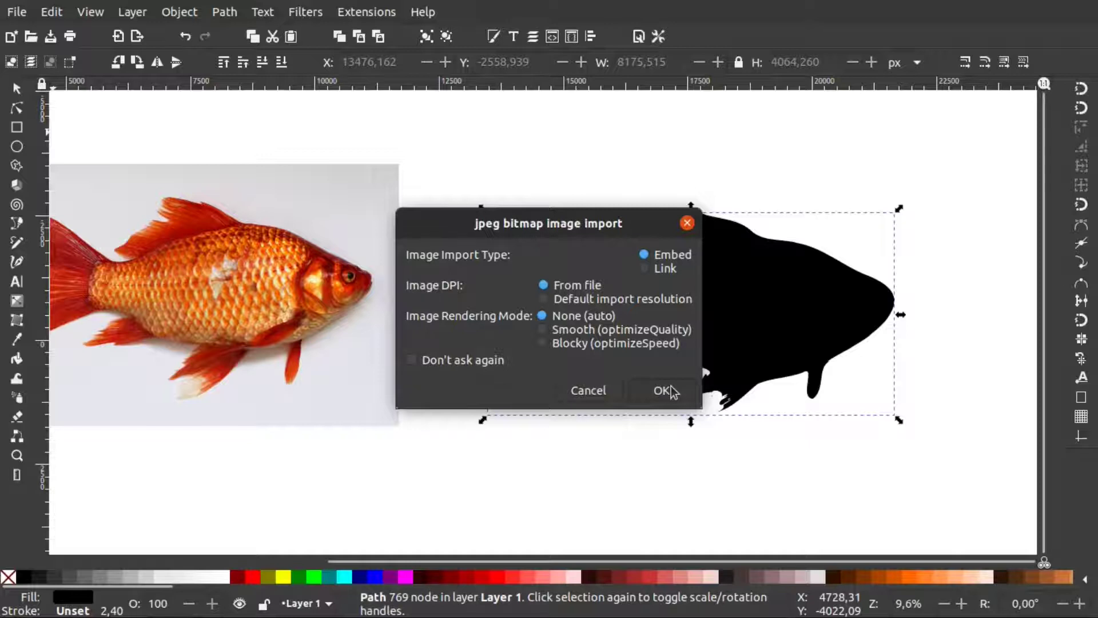
click(673, 392)
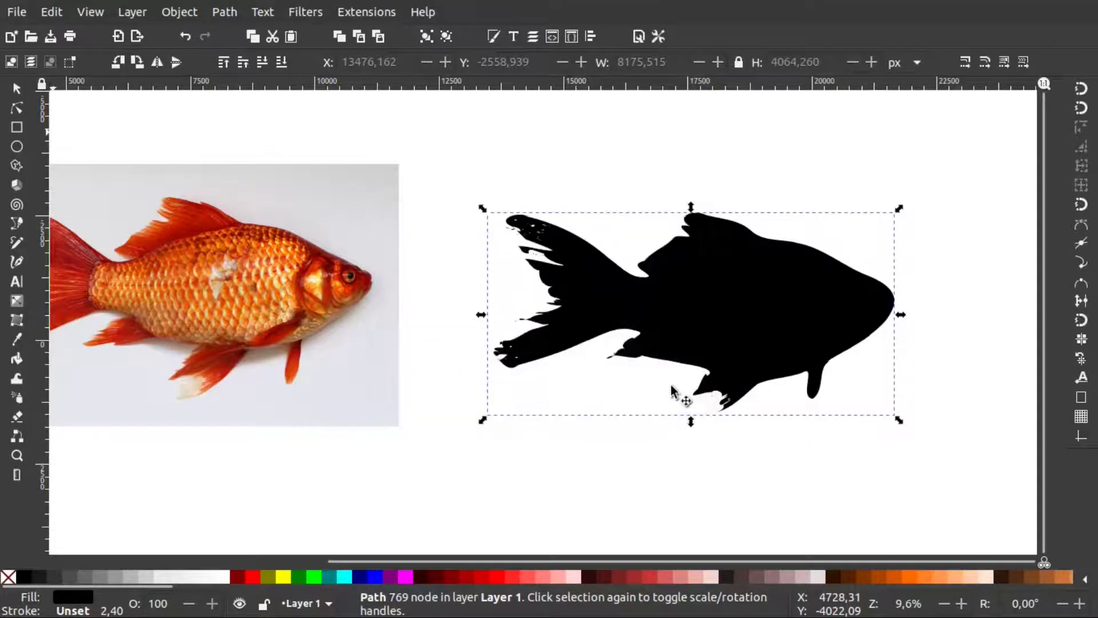
Move SEA.jpg right of the goldfish photo, scale it up, and drag the black silhouette onto it.
scroll(567, 373, right, 6)
scroll(566, 372, down, 4)
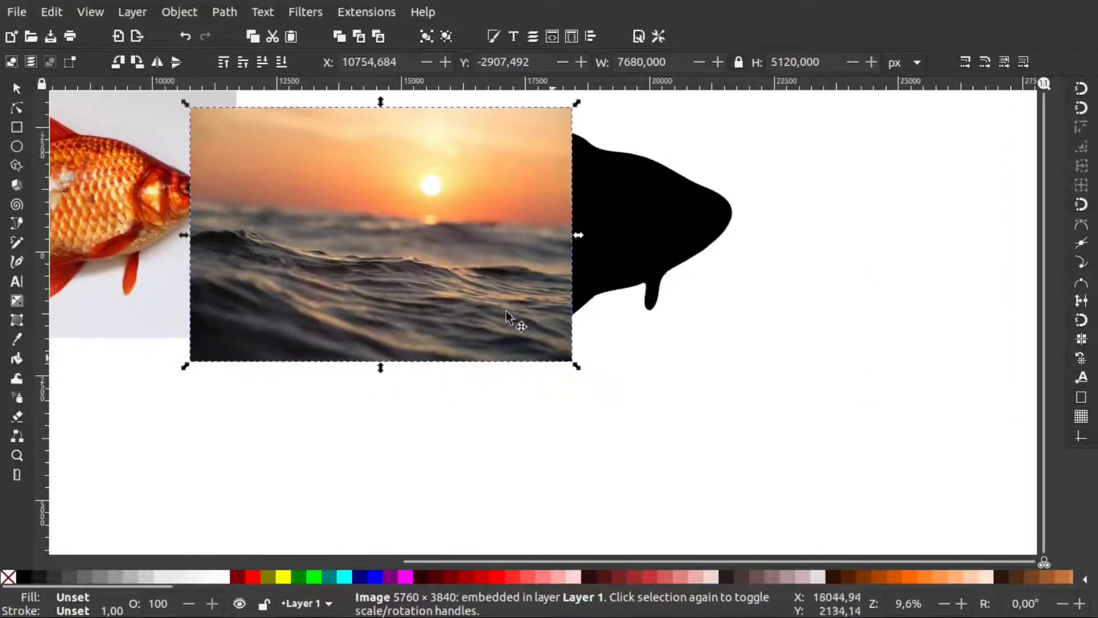
drag(463, 266, 876, 272)
drag(786, 252, 834, 252)
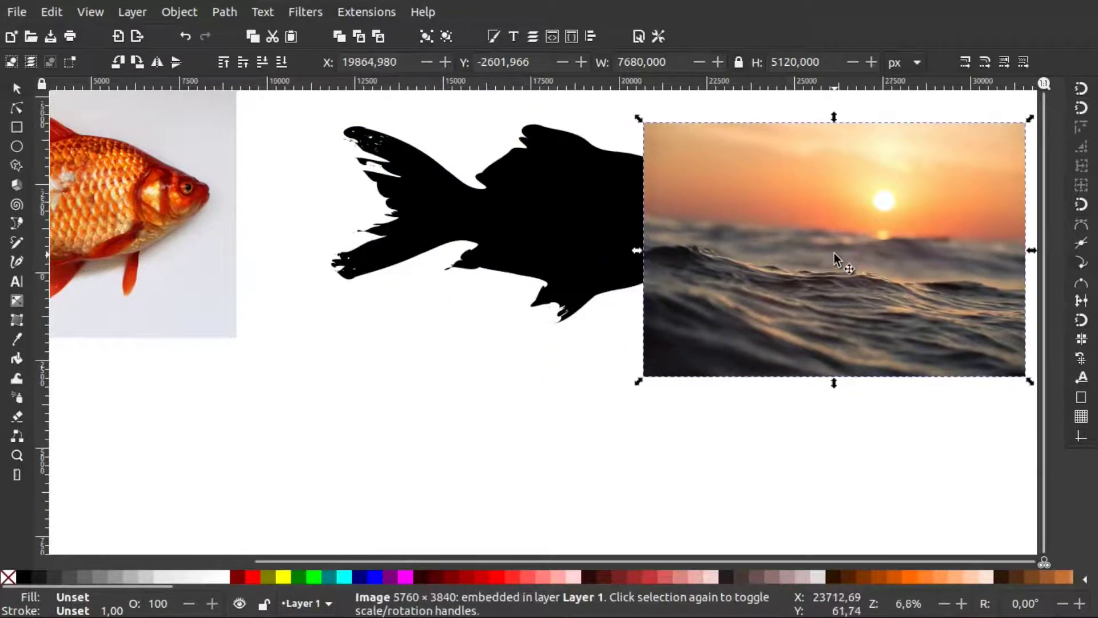
key(minus)
key(minus)
drag(717, 286, 851, 272)
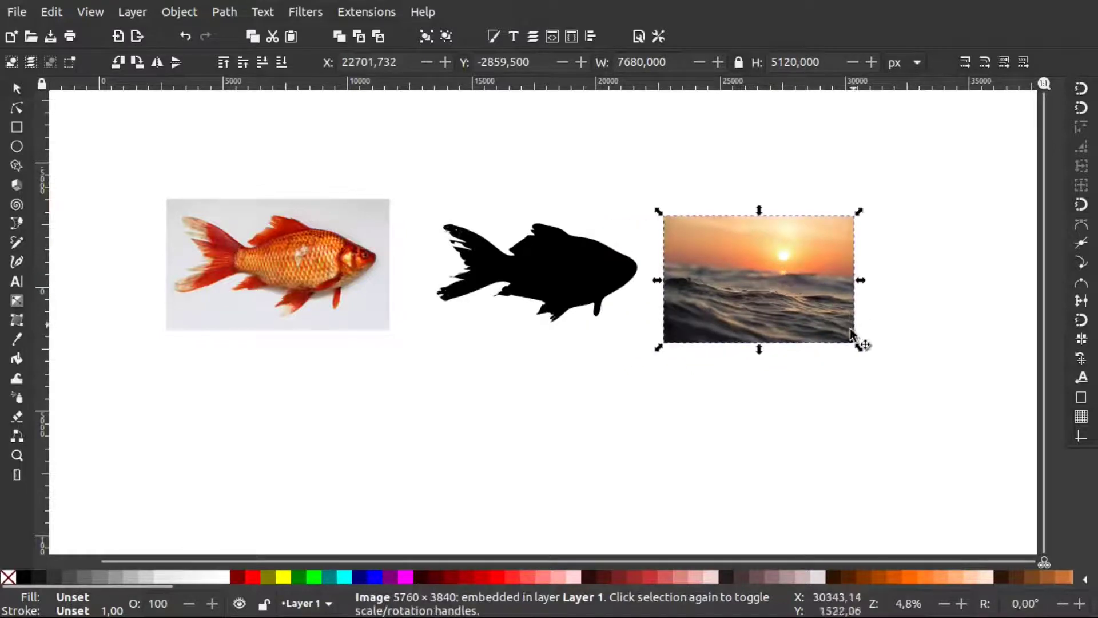
drag(860, 347, 933, 400)
mouse_move(589, 273)
mouse_down()
mouse_move(746, 276)
mouse_move(835, 292)
mouse_up()
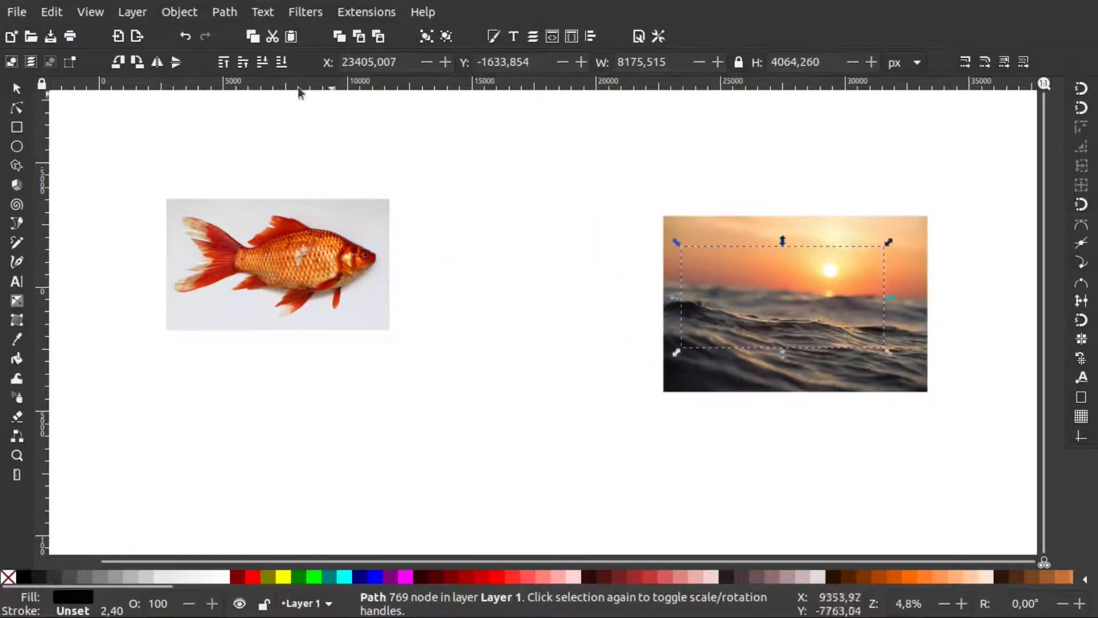
Bring the black fish silhouette above the photo, nudge it into place and duplicate it.
click(223, 62)
drag(783, 289, 788, 282)
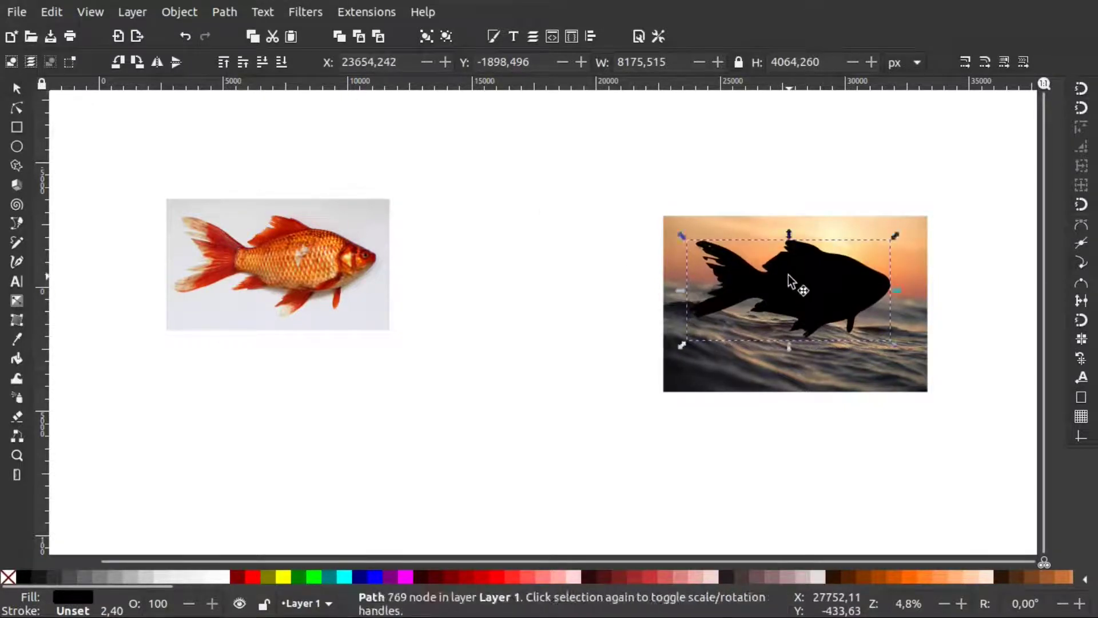
right_click(788, 277)
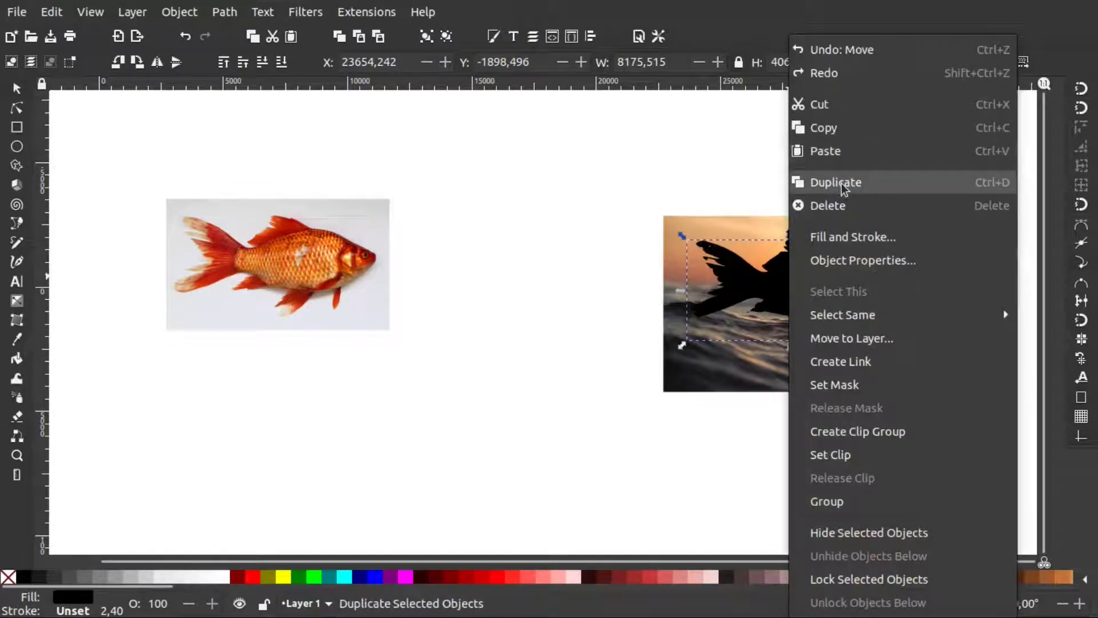
click(842, 183)
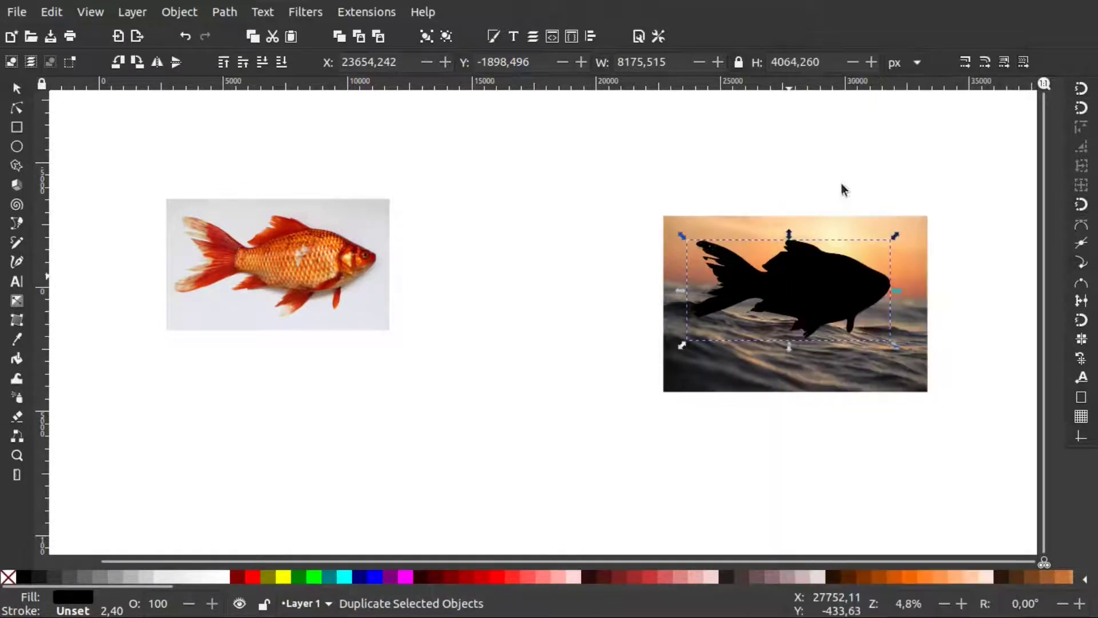
click(792, 426)
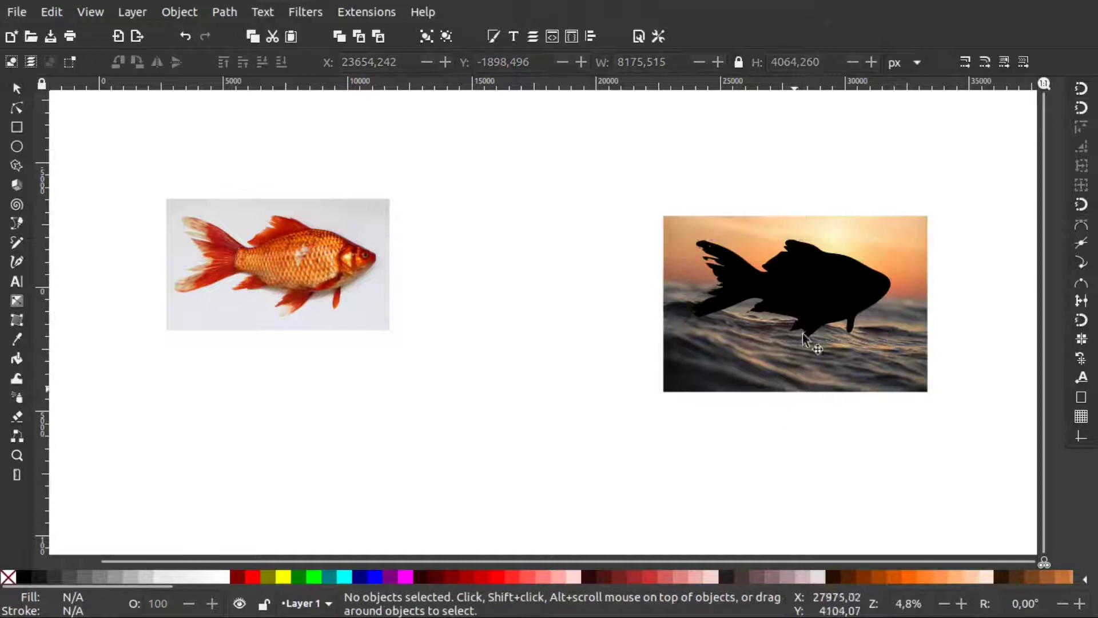
Clip the sunset photo to the fish silhouette, then select the remaining black copy.
click(791, 249)
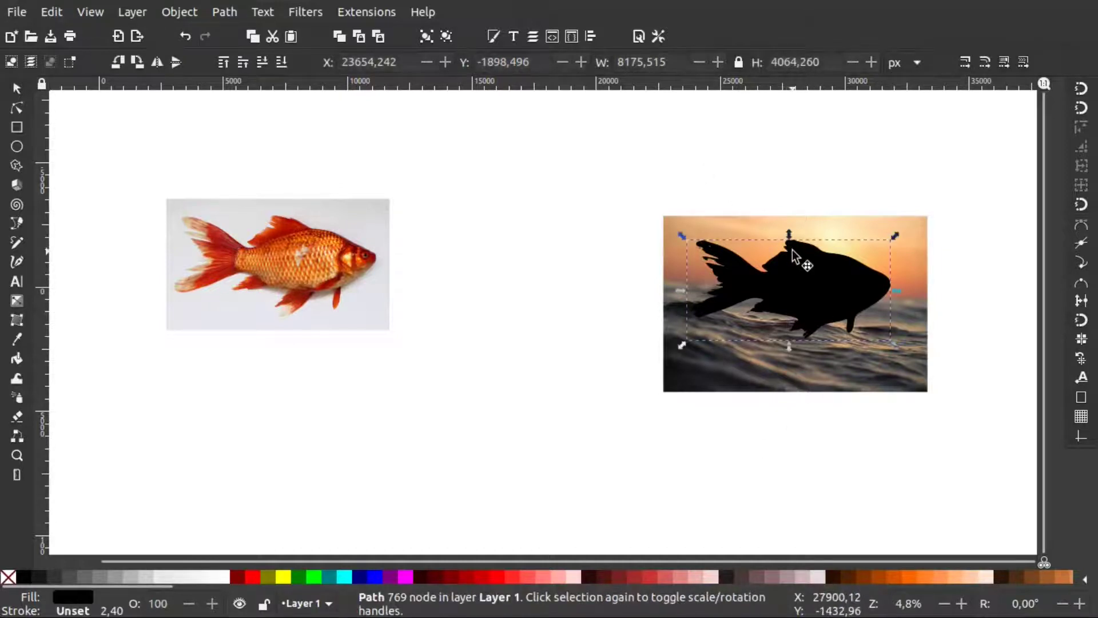
shift+click(753, 375)
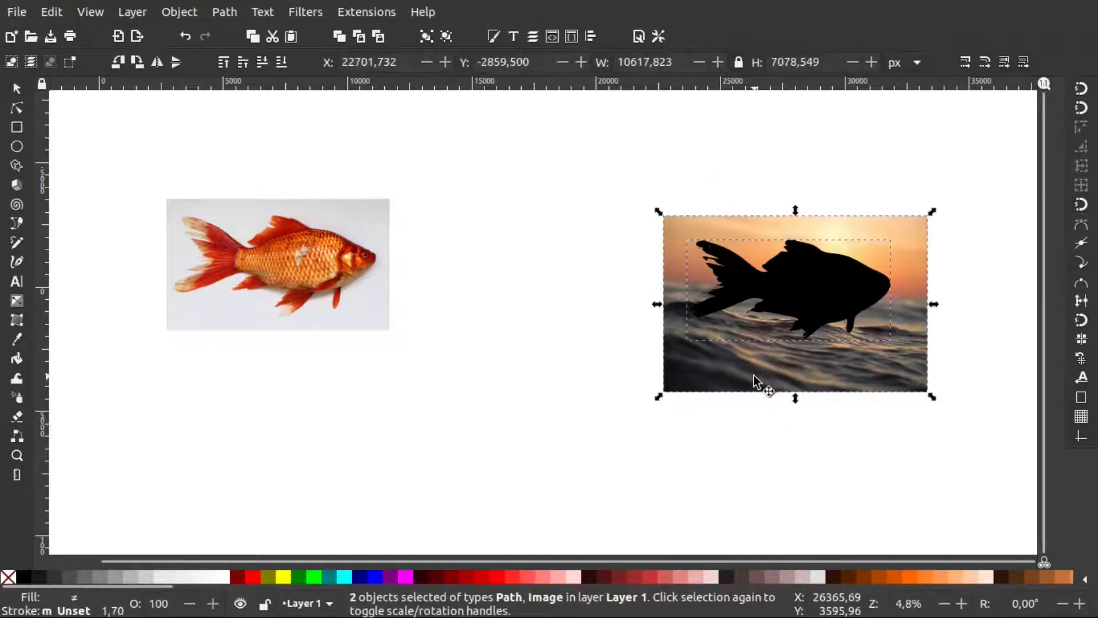
right_click(789, 283)
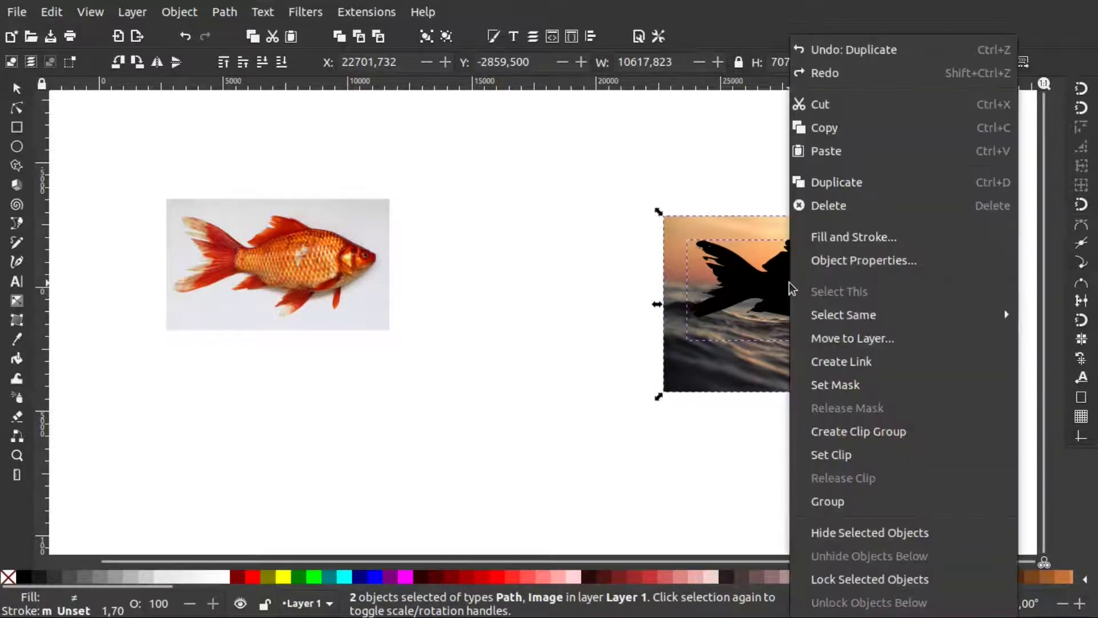
click(837, 455)
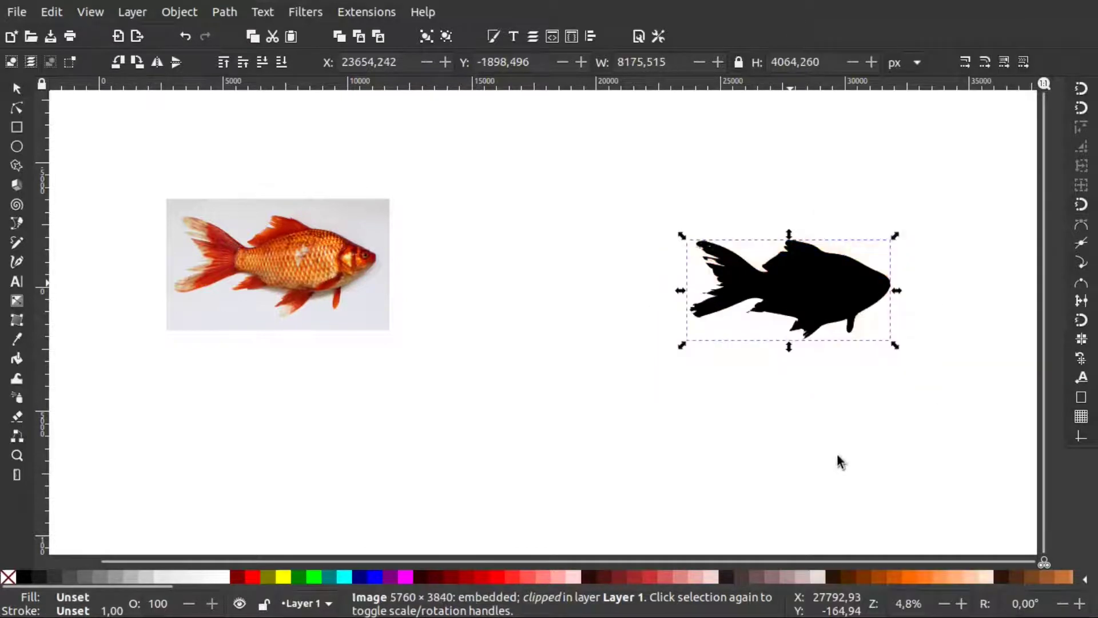
click(846, 403)
click(825, 307)
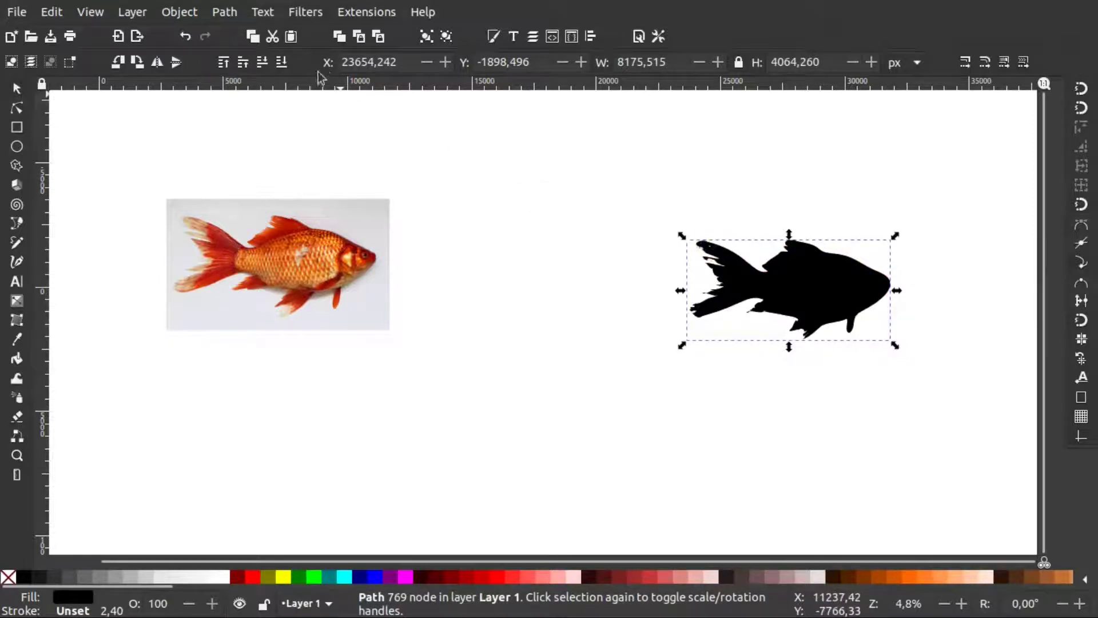
Send the black silhouette to the bottom and nudge it down four steps below the sunset fish.
click(282, 64)
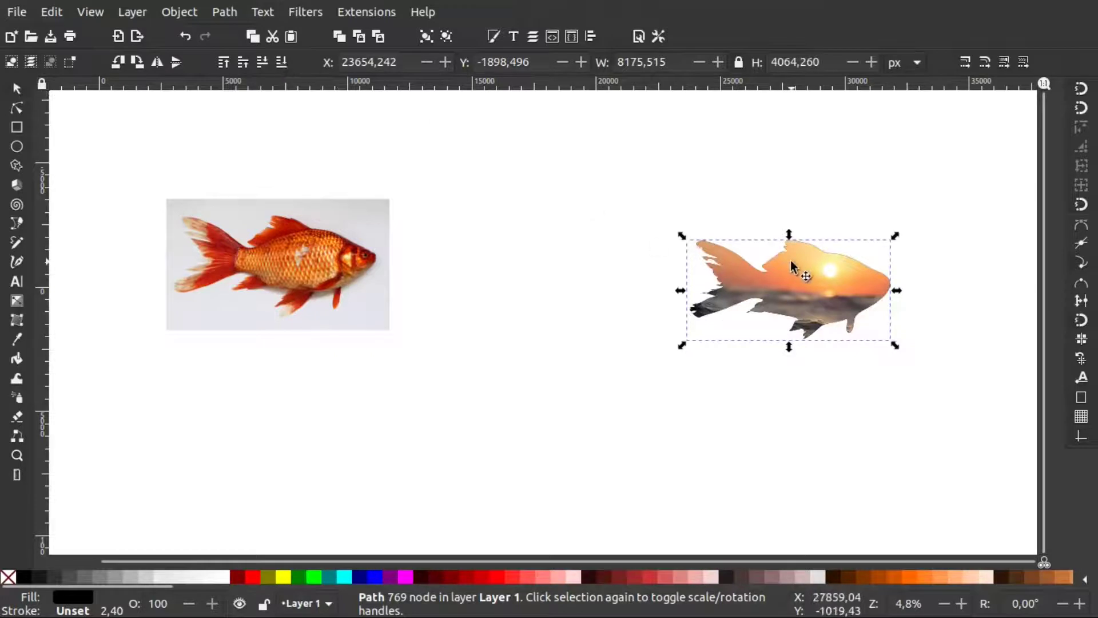
key(Down)
key(Down)
key(Down)
key(Down)
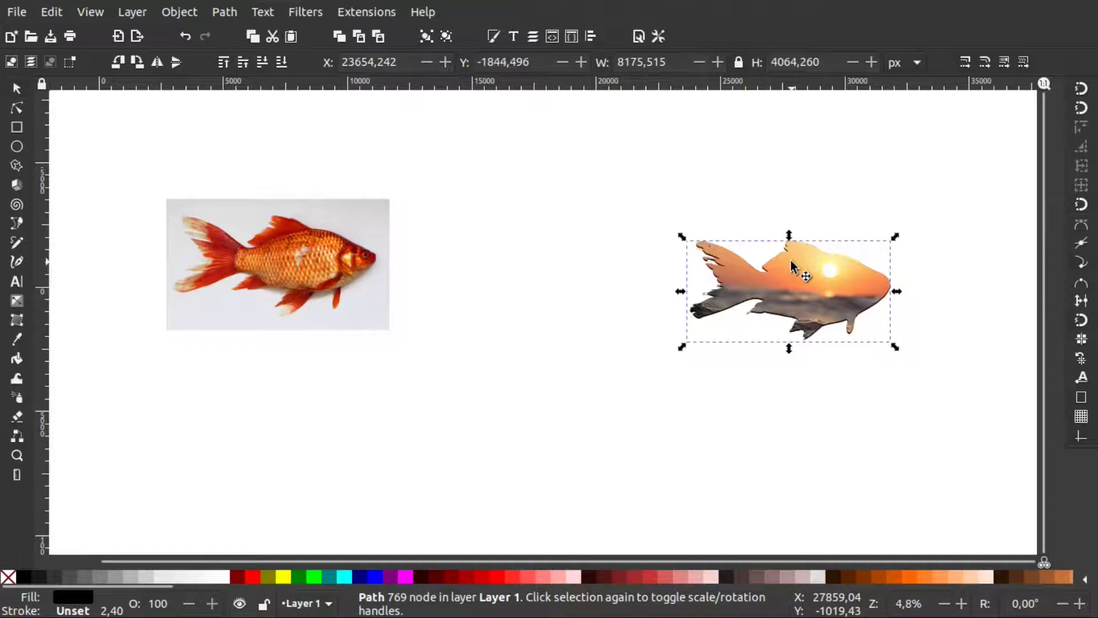
key(Down)
key(Down)
key(Down)
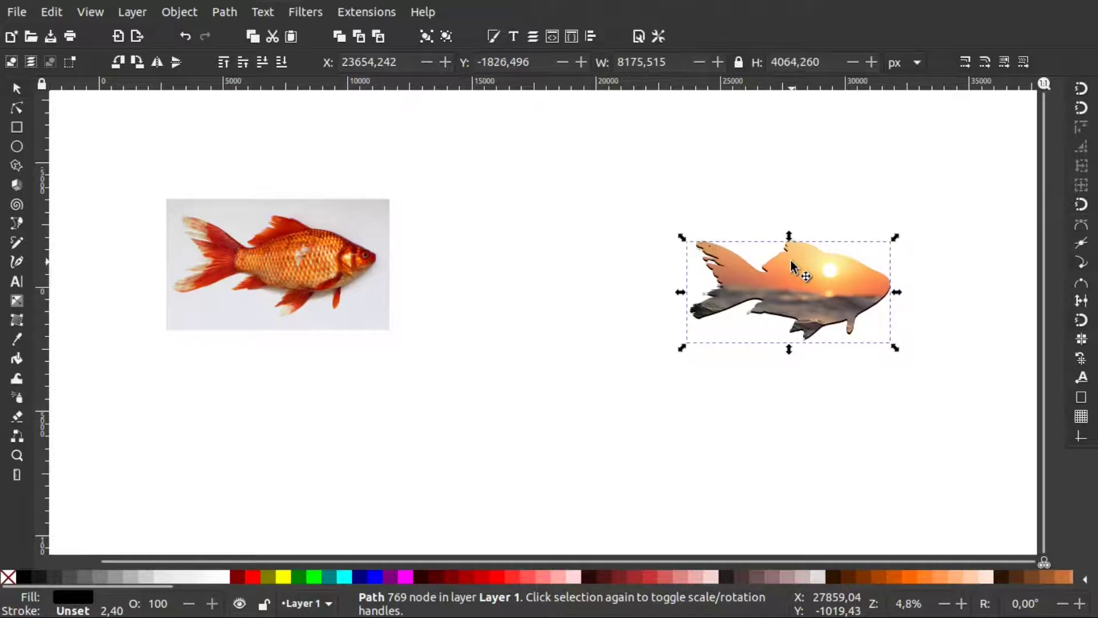
key(Down)
key(Down)
key(Down)
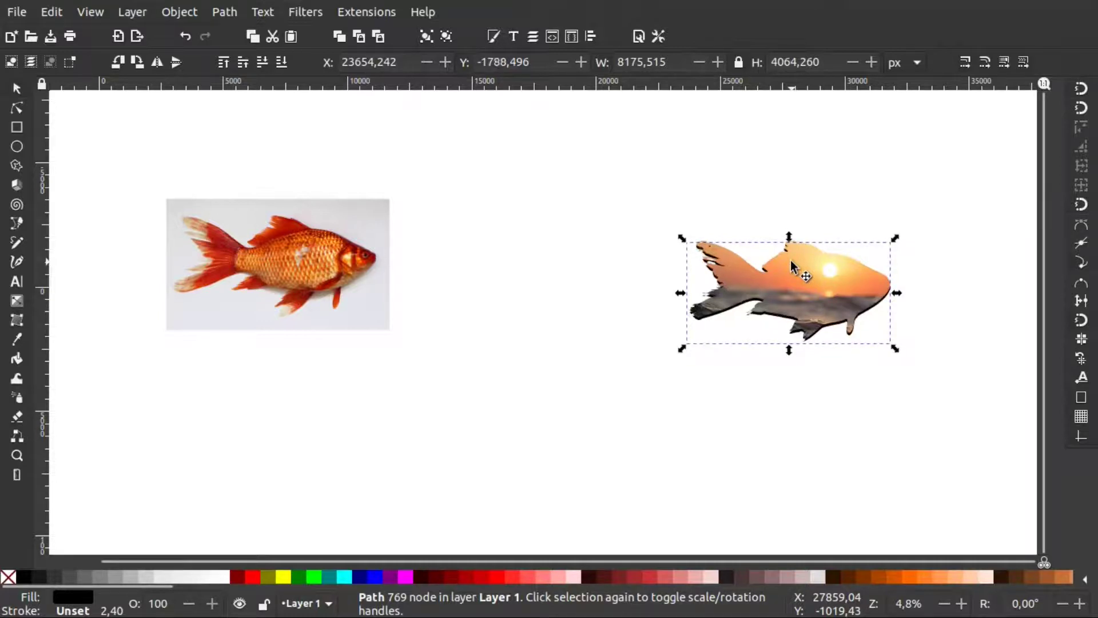
key(Down)
key(Down)
key(Down)
key(Down)
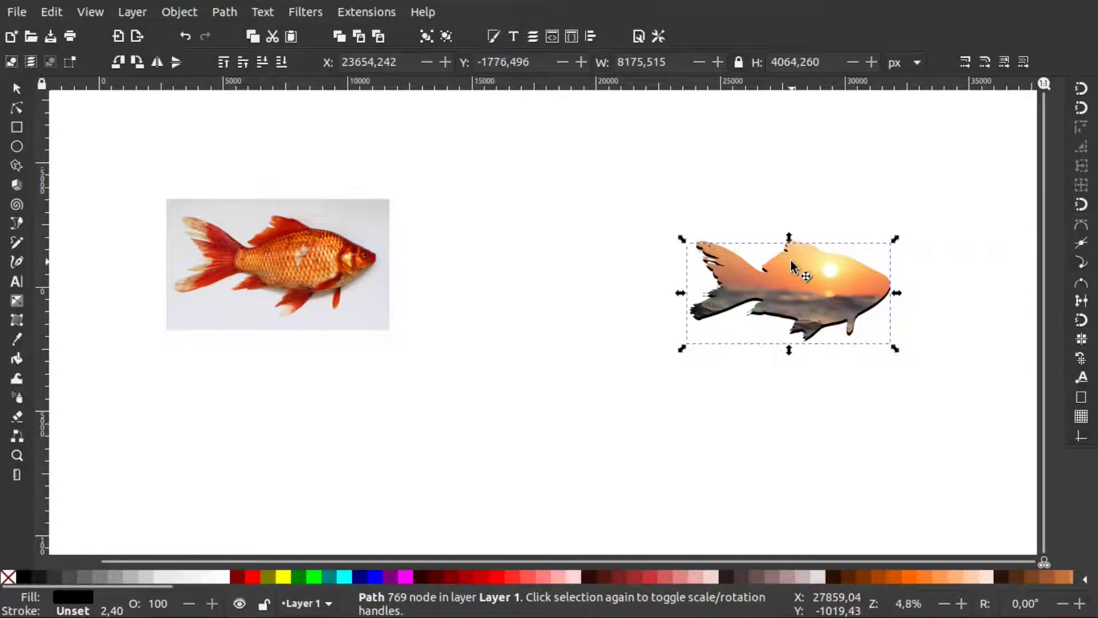
scroll(912, 353, right, 4)
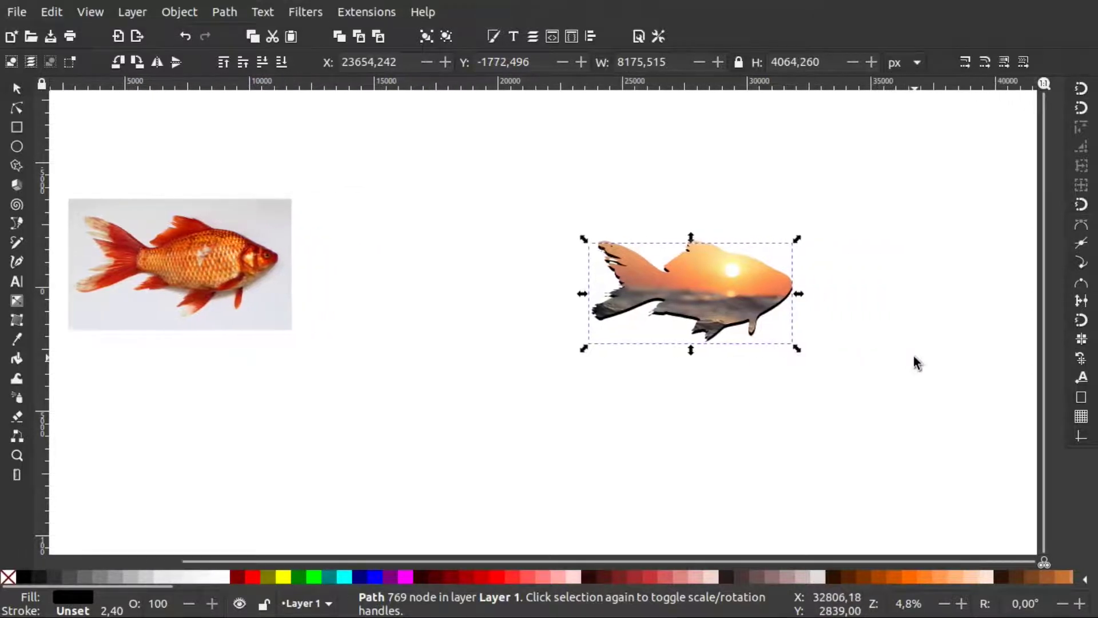
scroll(910, 355, right, 2)
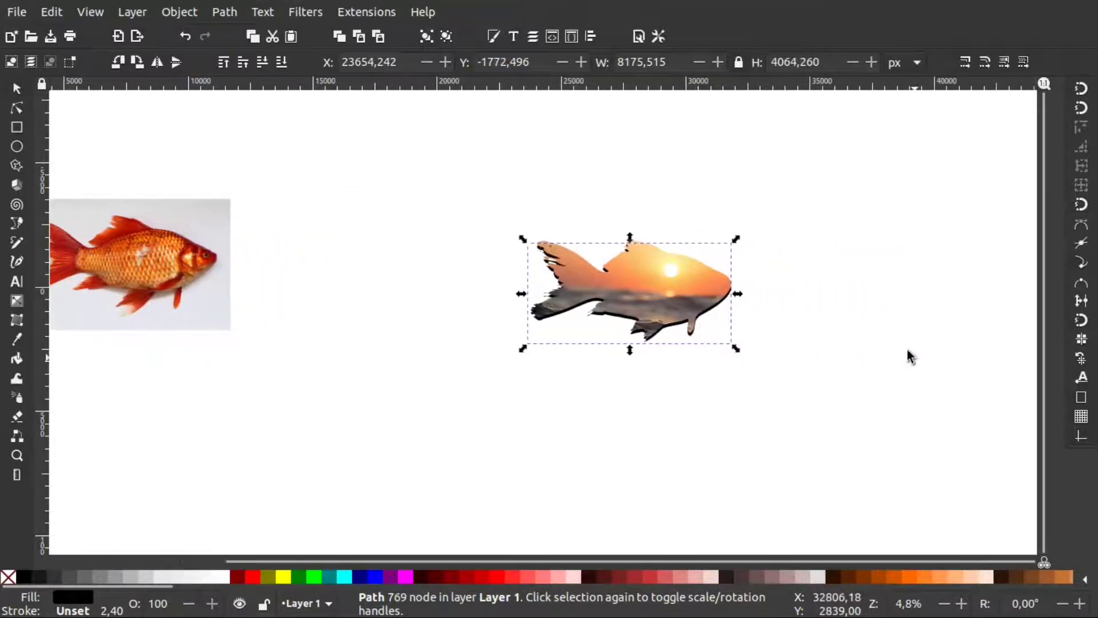
Blur the black silhouette to about 13.3 in Fill and Stroke.
click(494, 37)
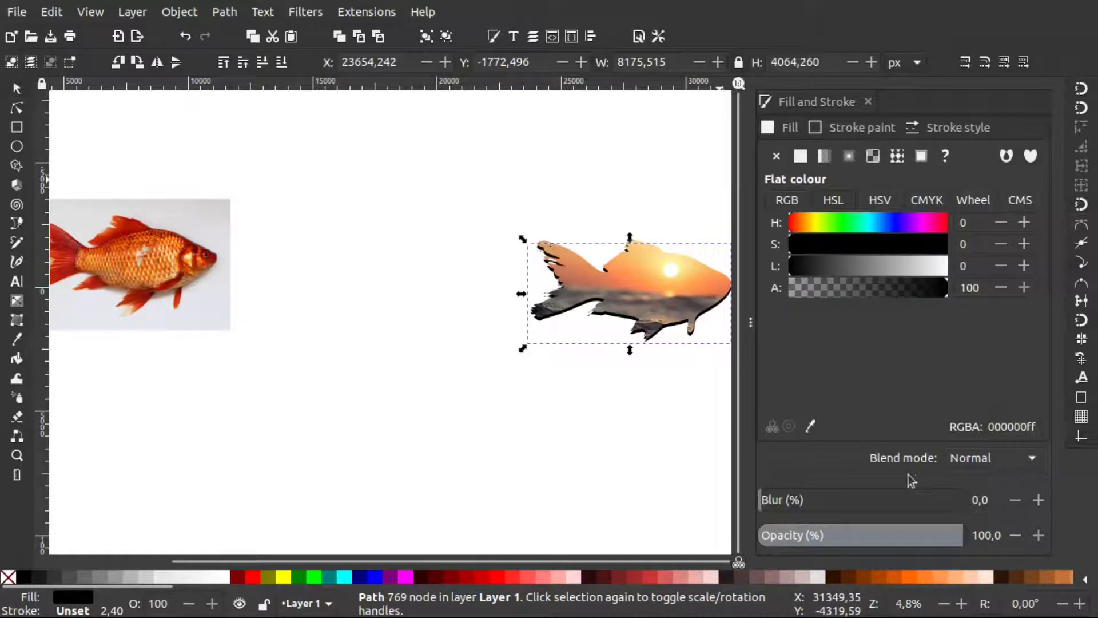
click(769, 499)
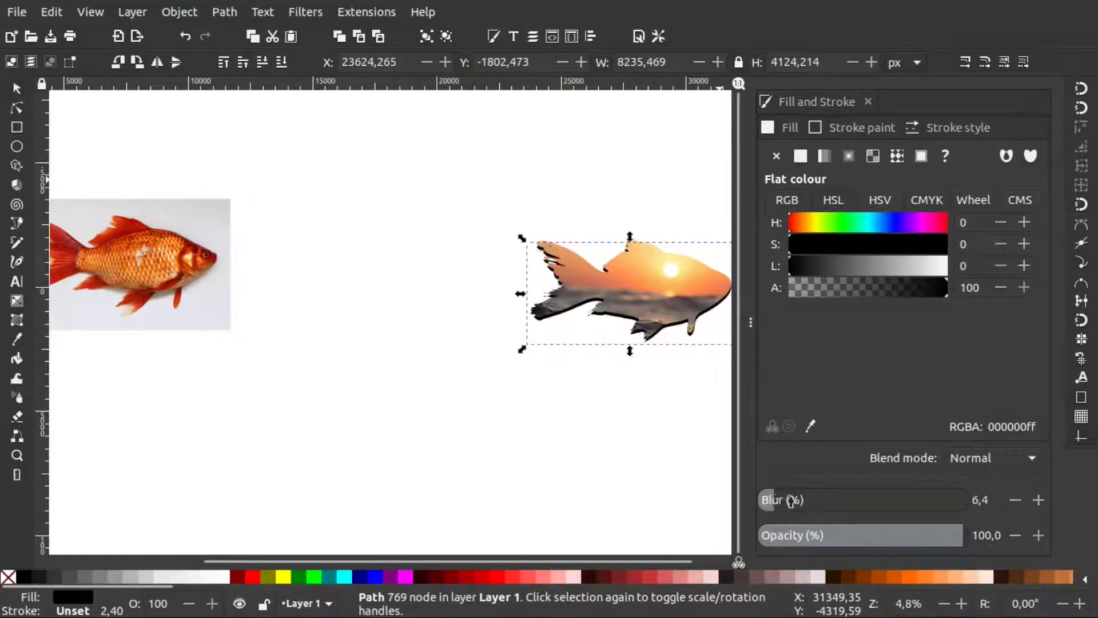
click(790, 500)
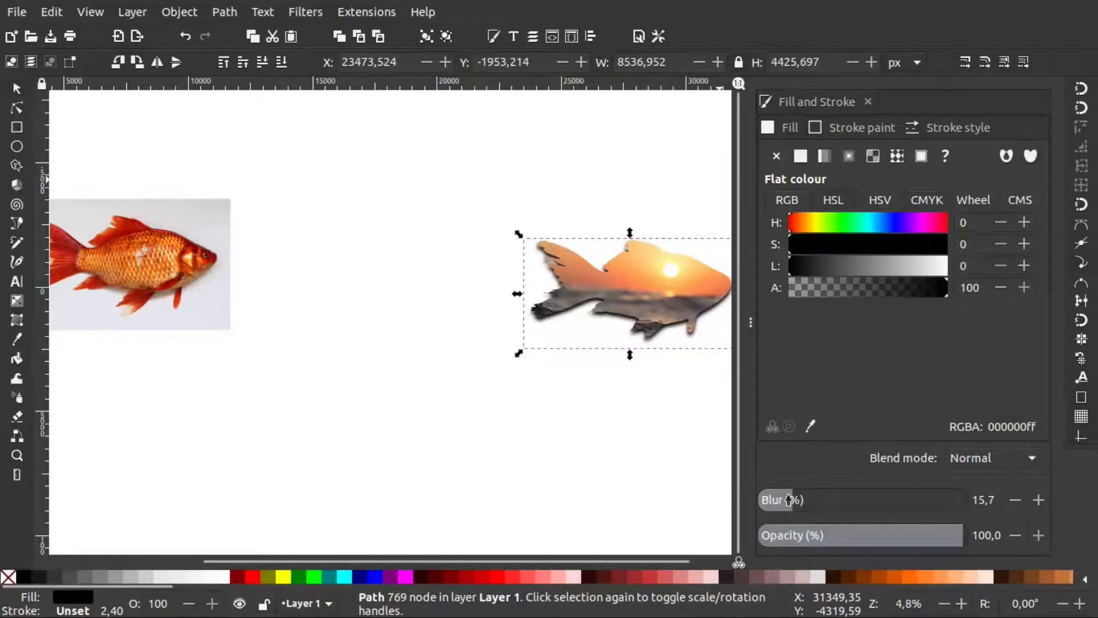
click(785, 500)
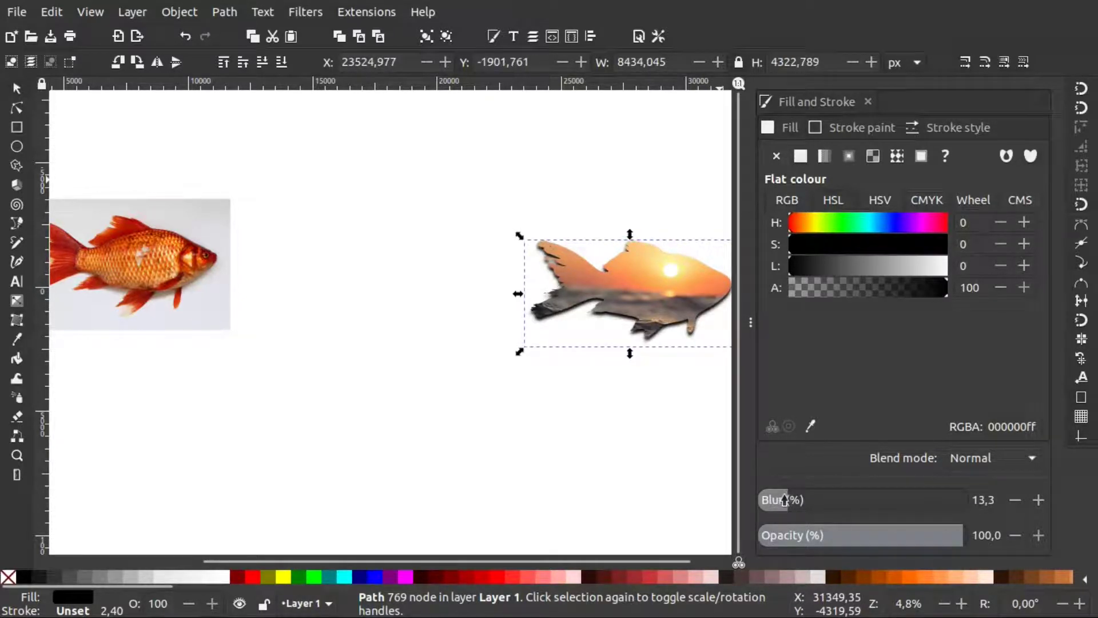
click(868, 102)
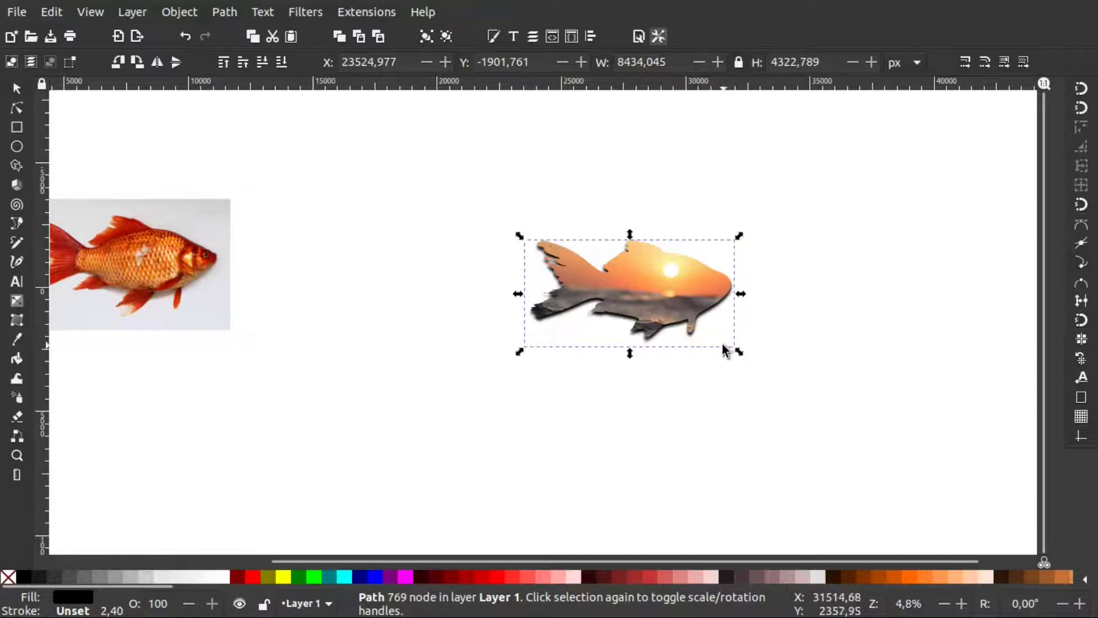
Nudge the sunset-filled fish up two steps so the blurred shadow peeks out below.
click(724, 361)
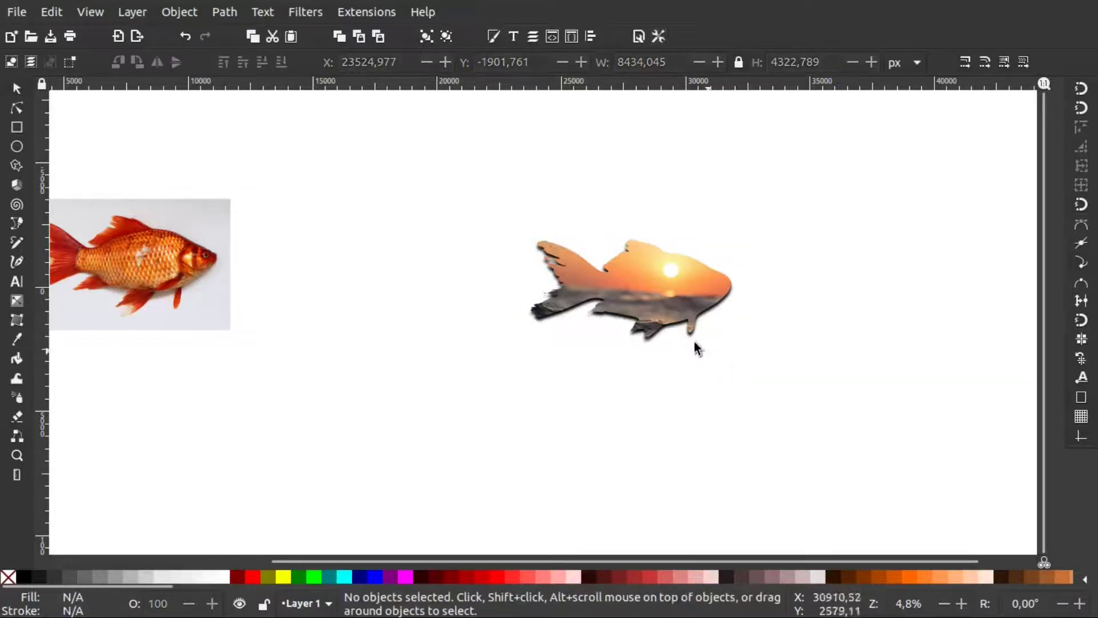
click(660, 310)
drag(683, 299, 634, 284)
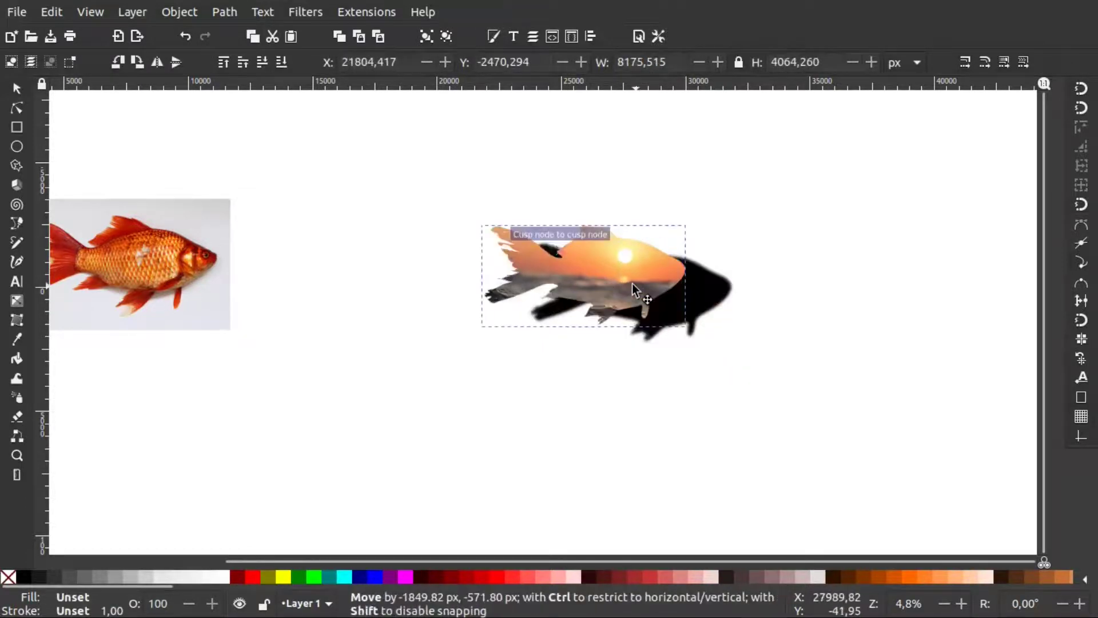
key(ctrl+z)
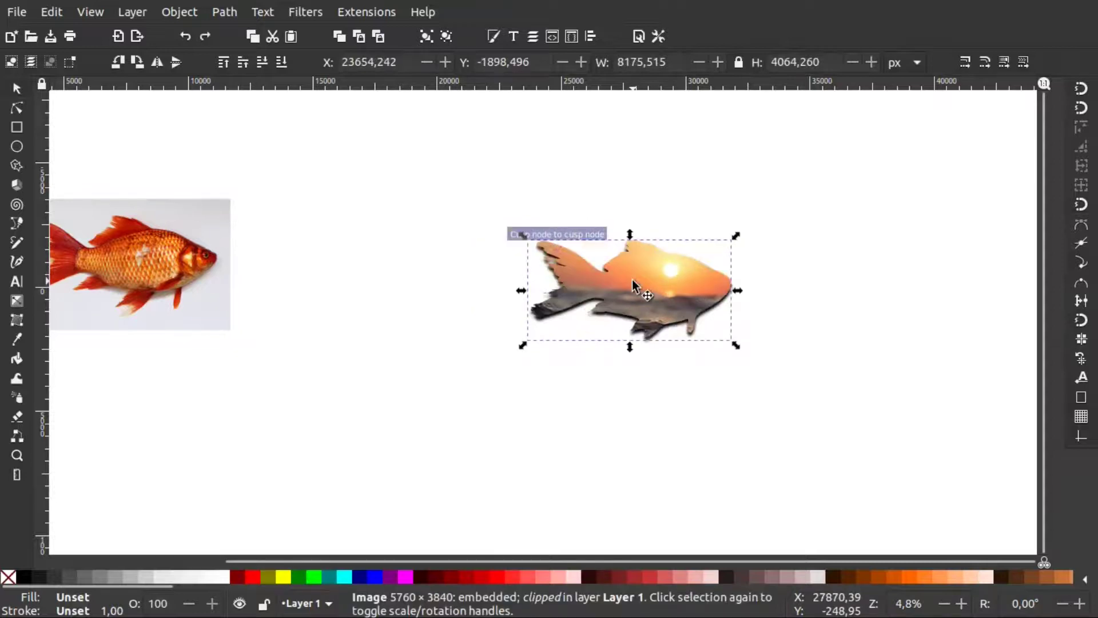
key(Up)
key(Up)
key(Up)
key(Up)
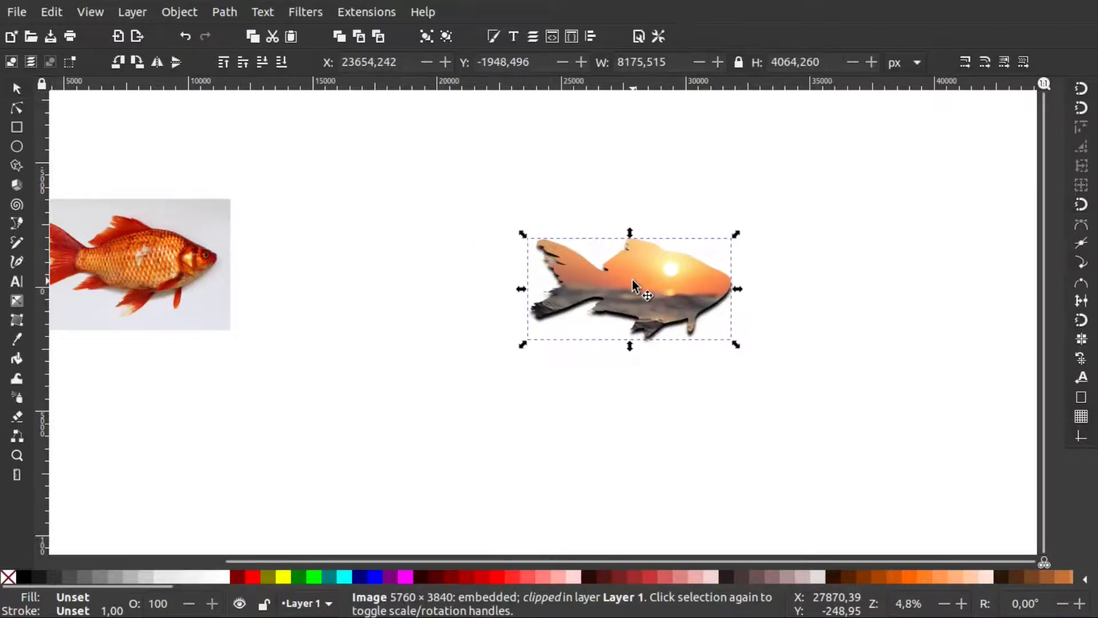
key(Up)
key(Up)
key(Up)
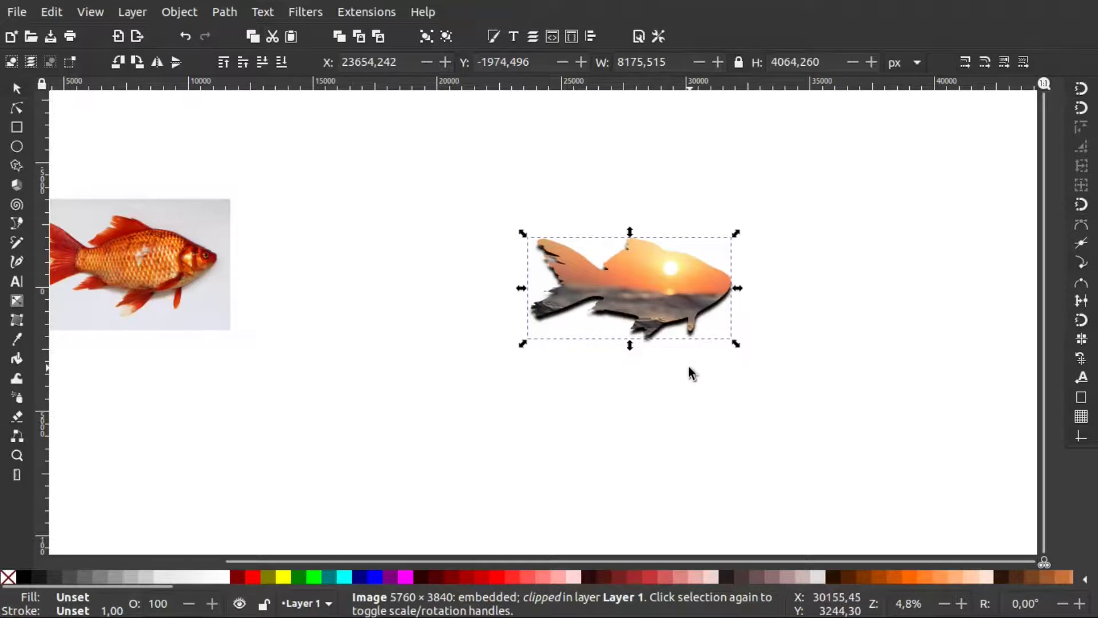
click(690, 373)
scroll(688, 371, right, 4)
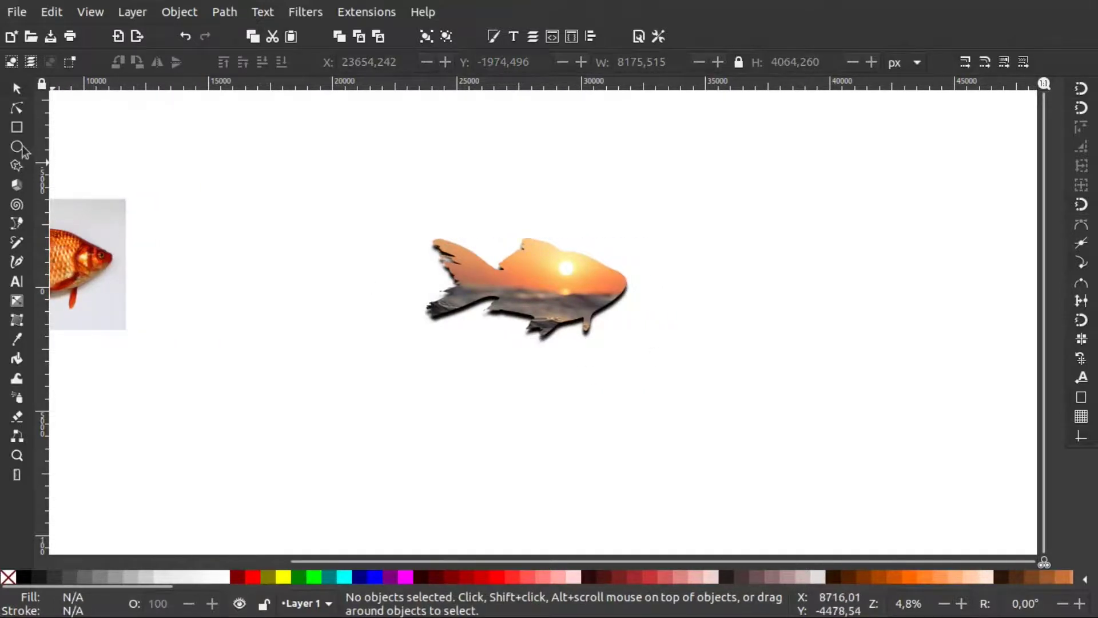
Draw a dark grey (333333) square over the fish area and lower it behind the fish.
click(16, 130)
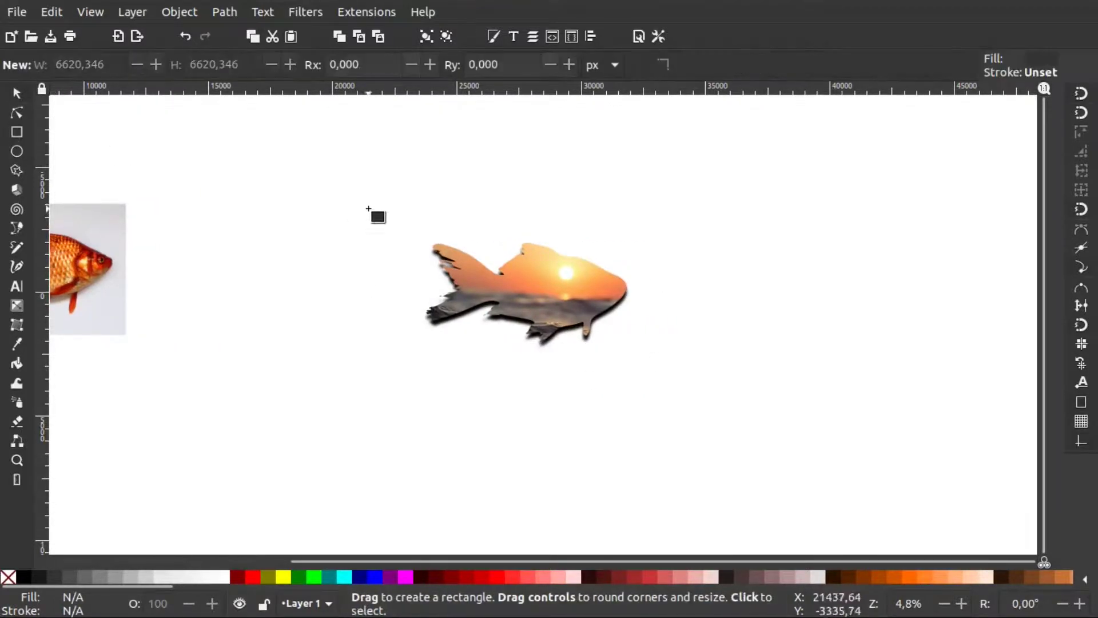
drag(400, 182, 685, 428)
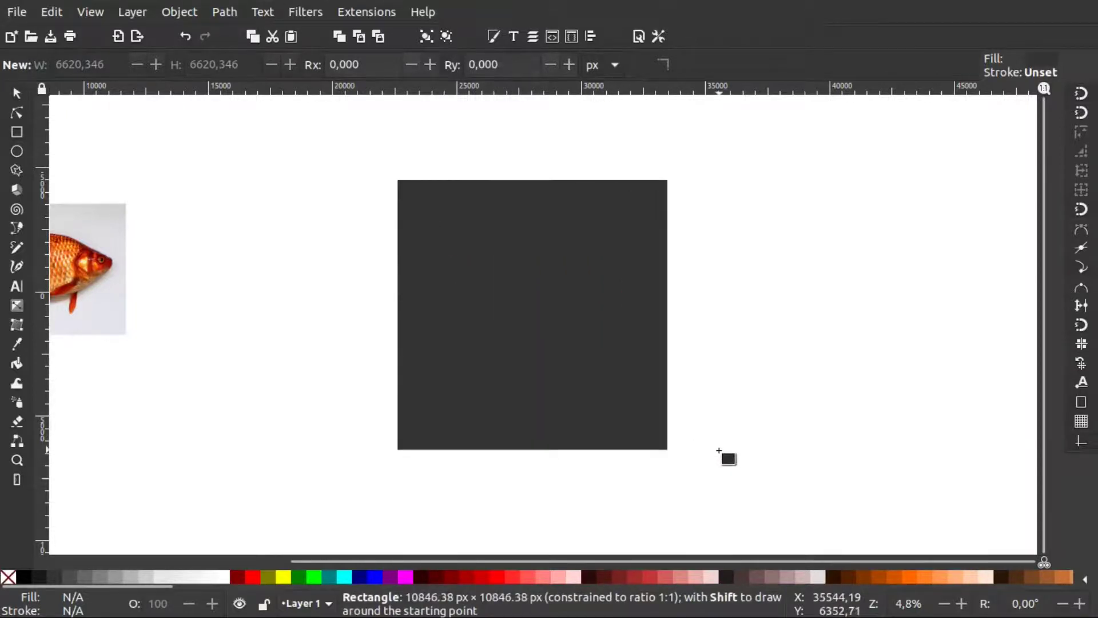
drag(686, 428, 724, 454)
click(493, 36)
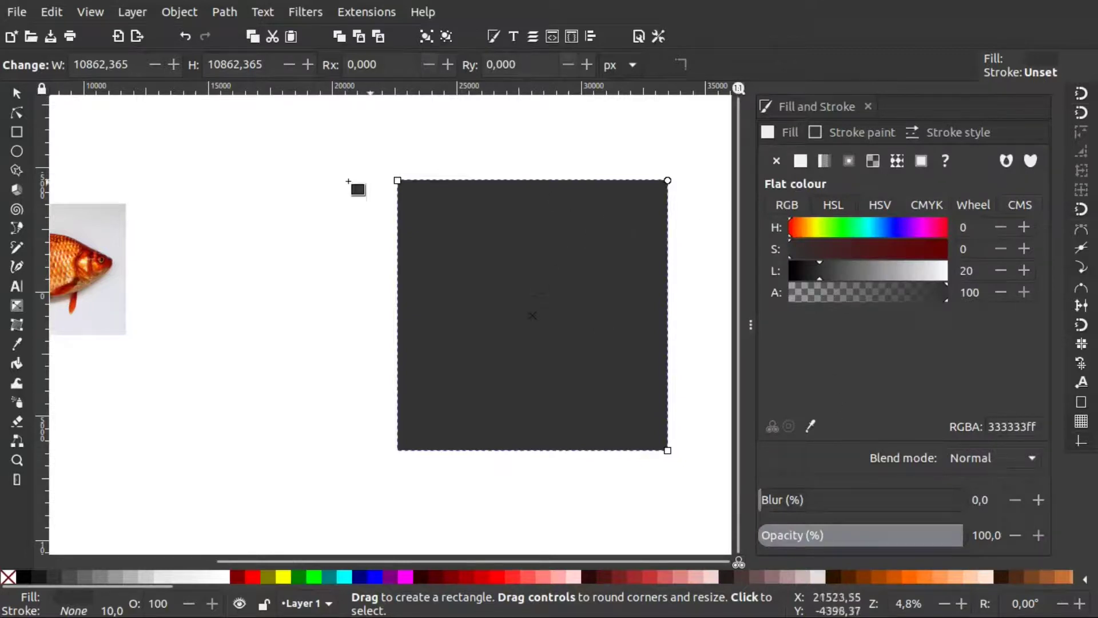
click(17, 94)
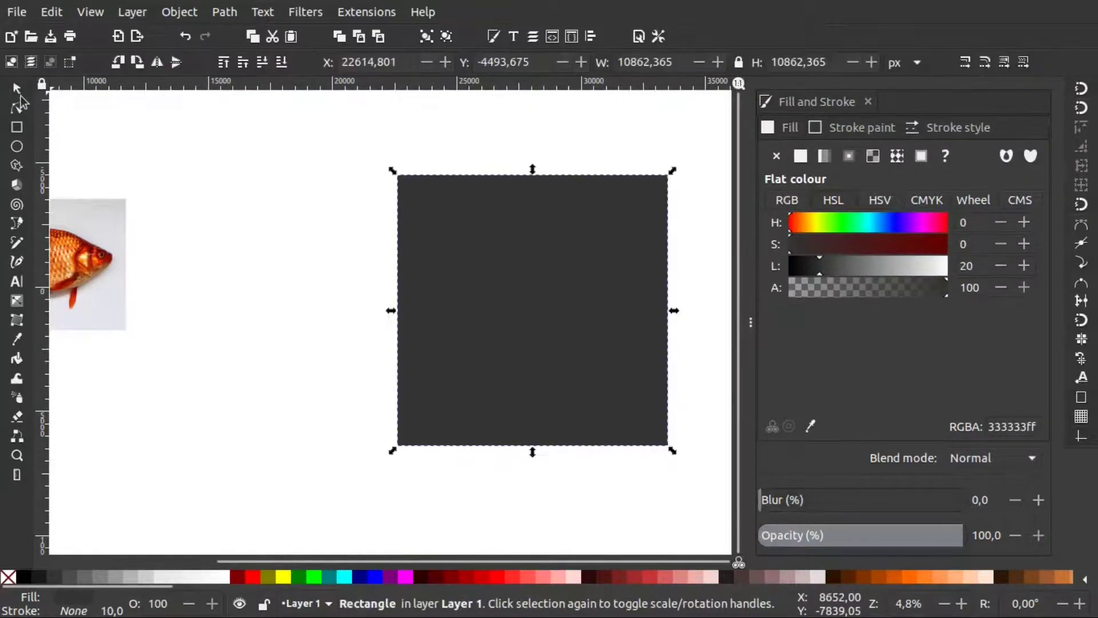
click(282, 61)
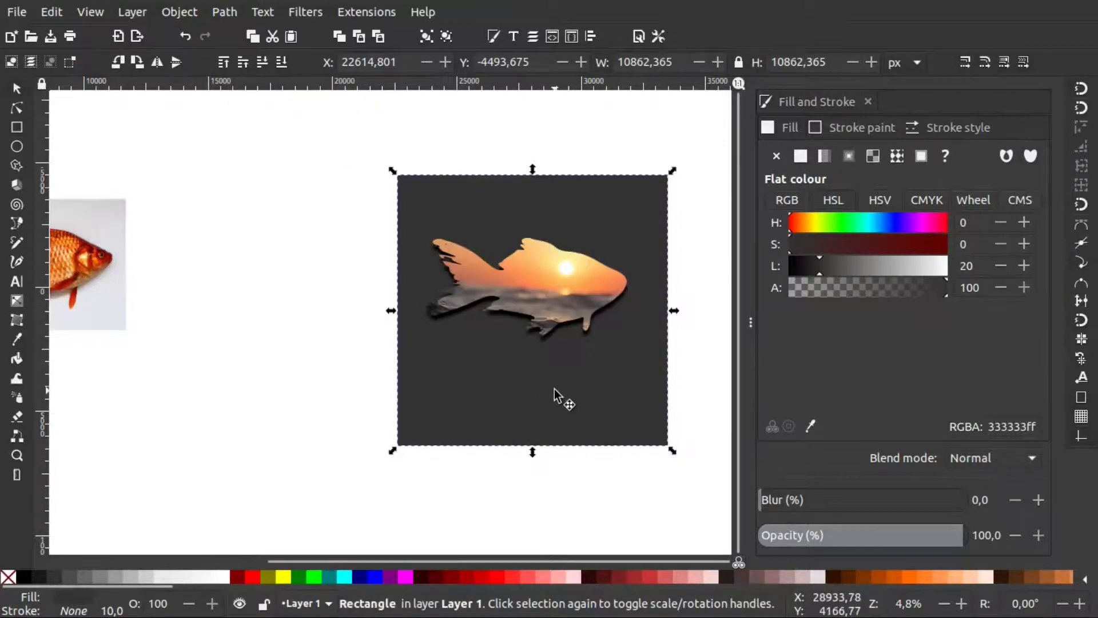
drag(553, 383, 550, 372)
Enlarge the small text below the fish and make it white.
click(16, 284)
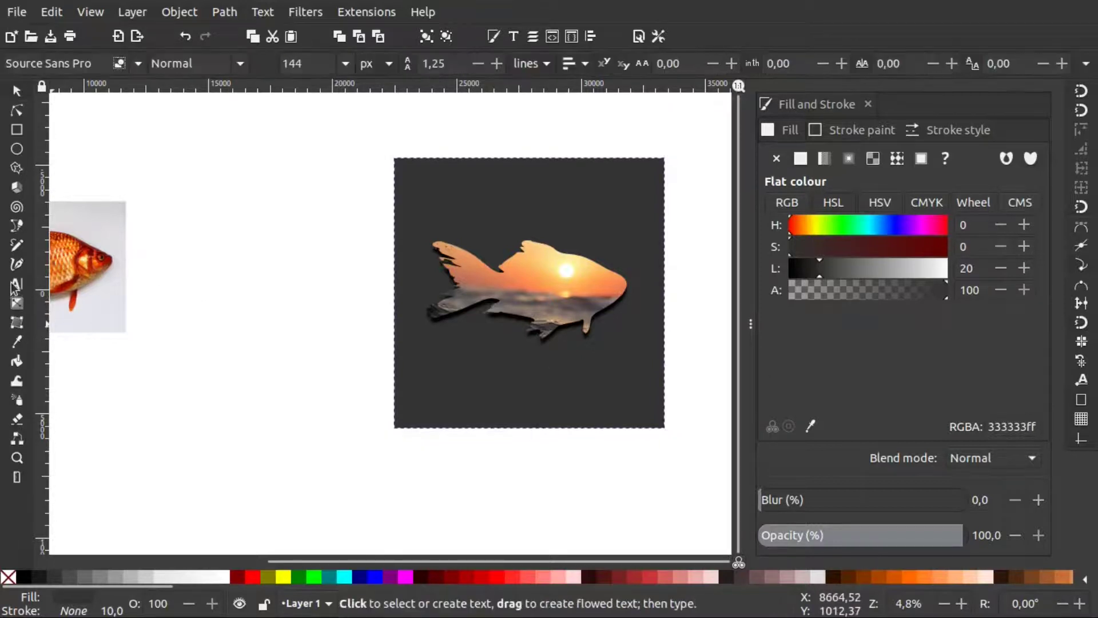
scroll(343, 367, left, 5)
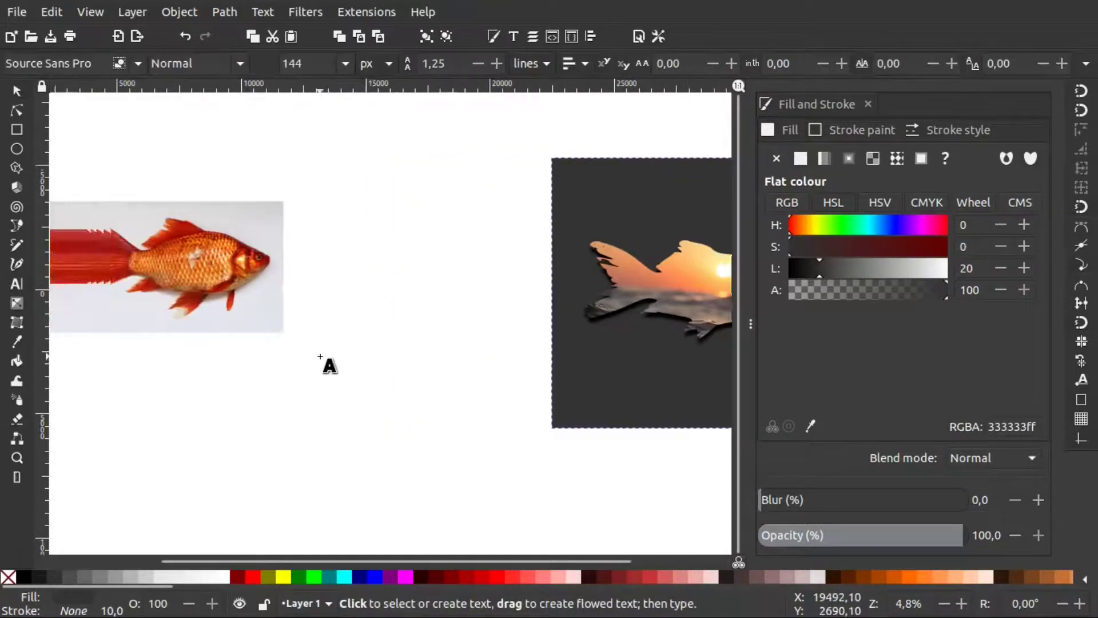
scroll(389, 357, right, 10)
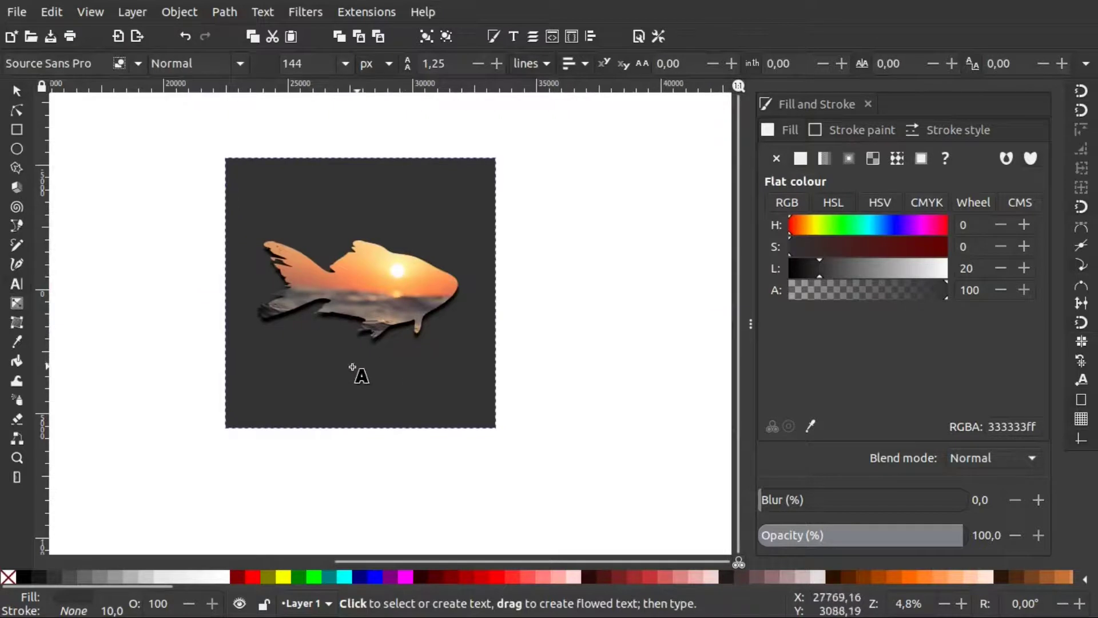
key(Escape)
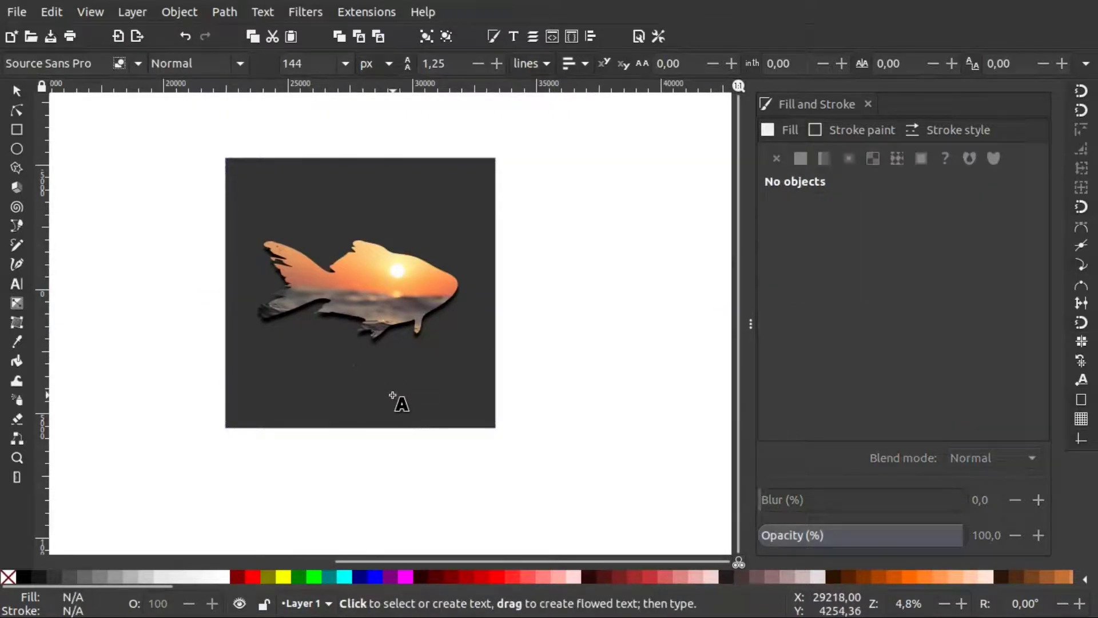
key(Tab)
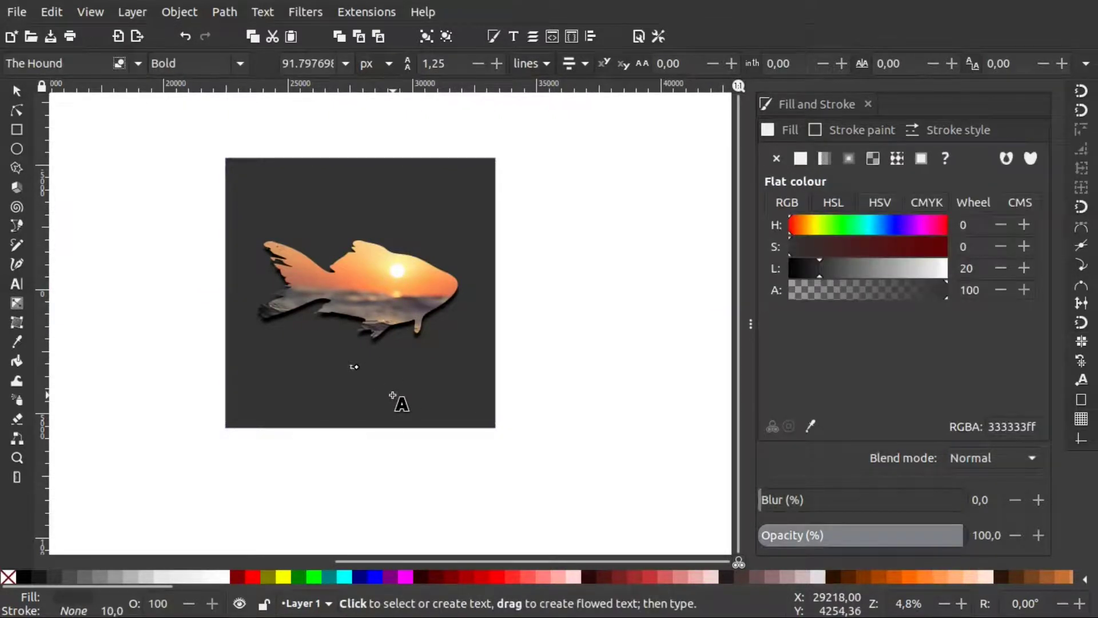
click(17, 90)
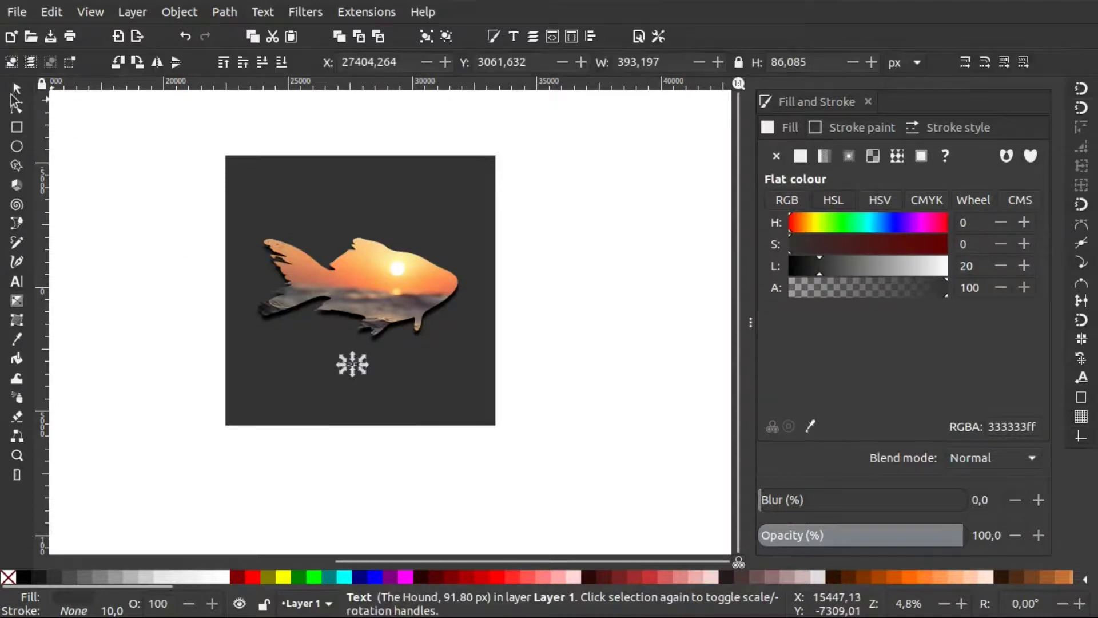
drag(362, 367, 473, 446)
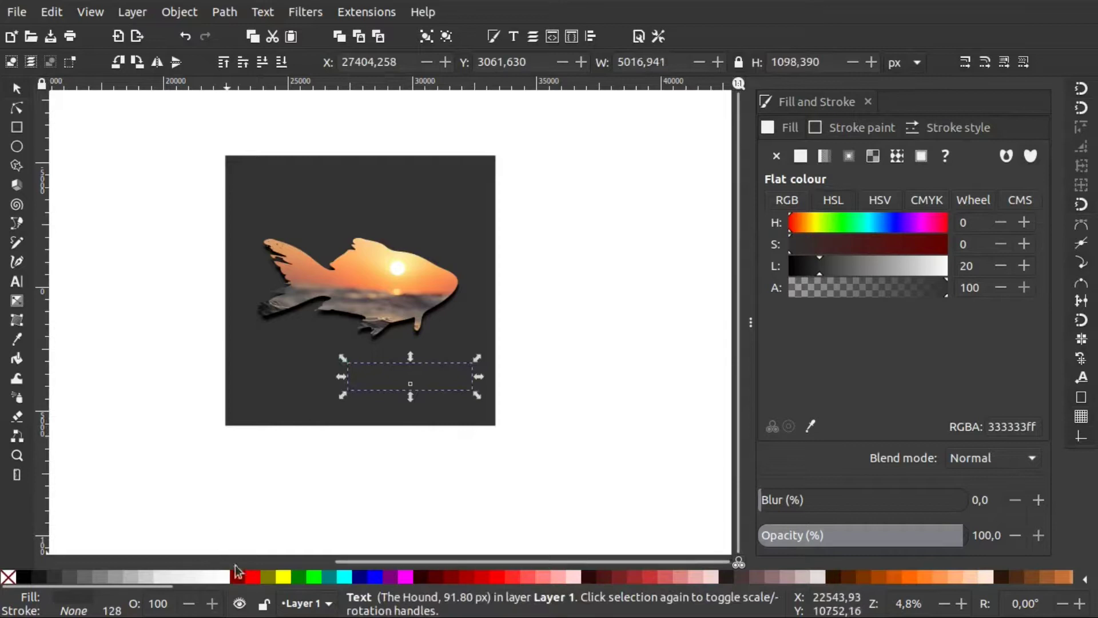
click(226, 578)
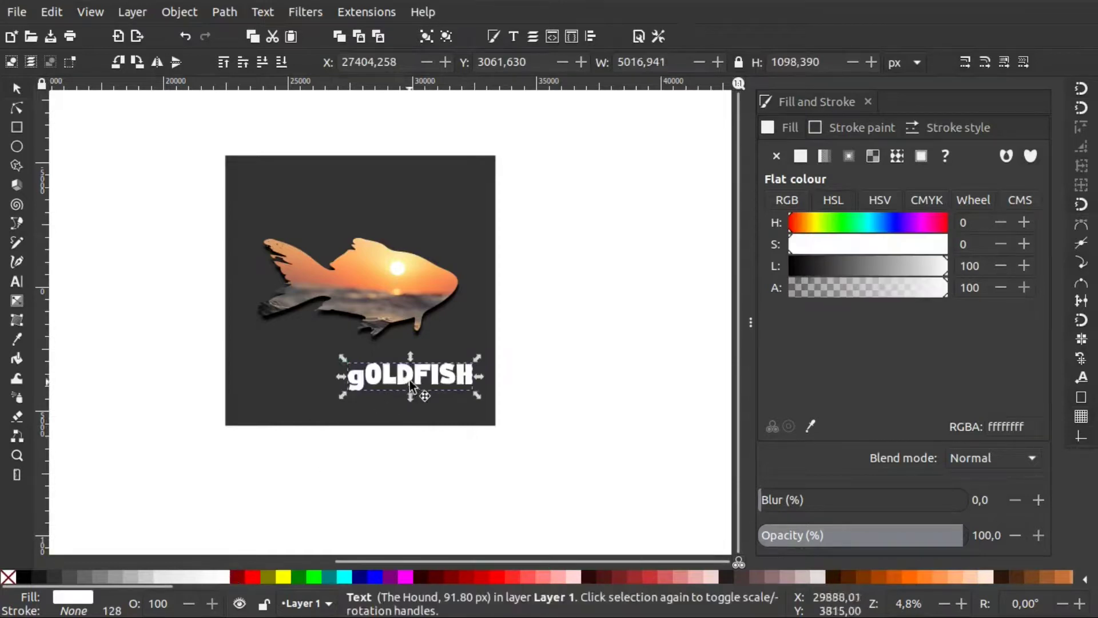
drag(414, 385, 375, 386)
click(366, 380)
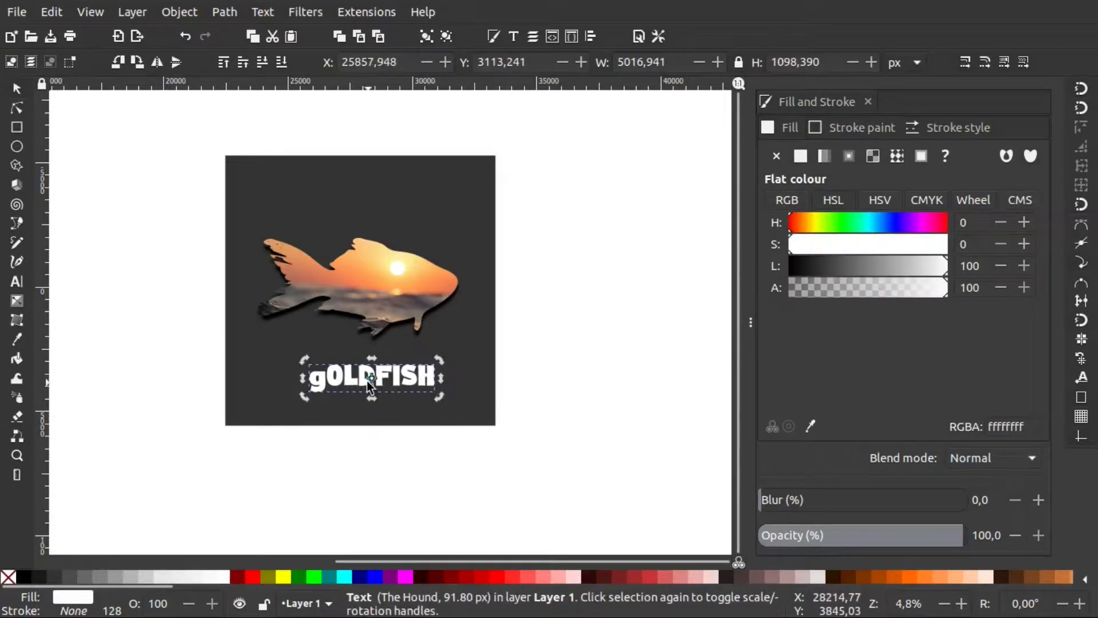
Change the text to 'GoldFish'.
double_click(355, 376)
key(BackSpace)
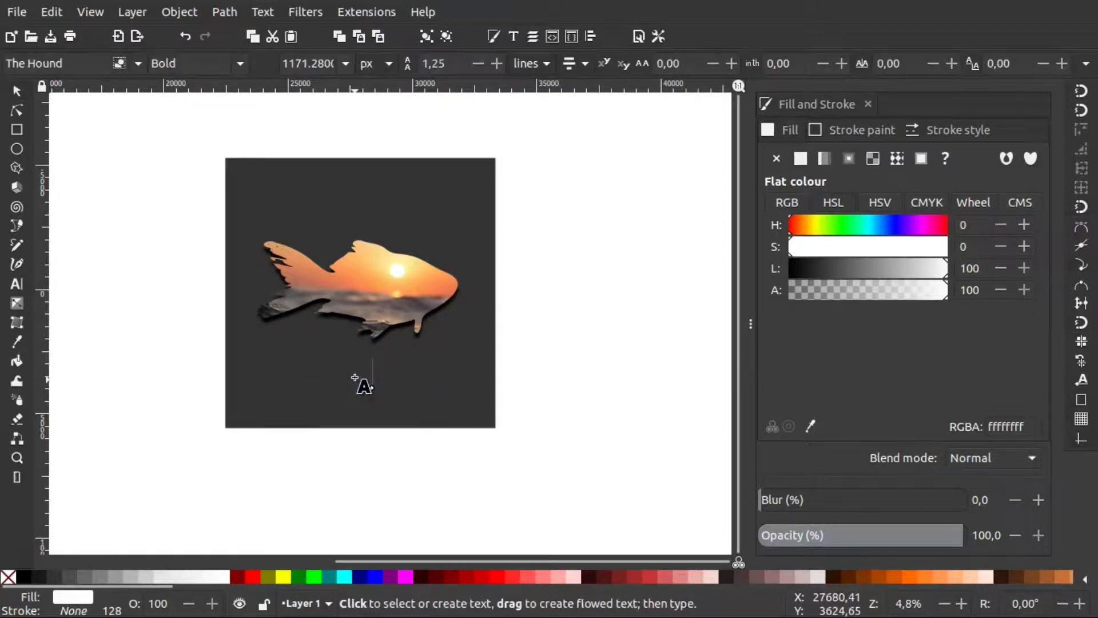
text(Gold)
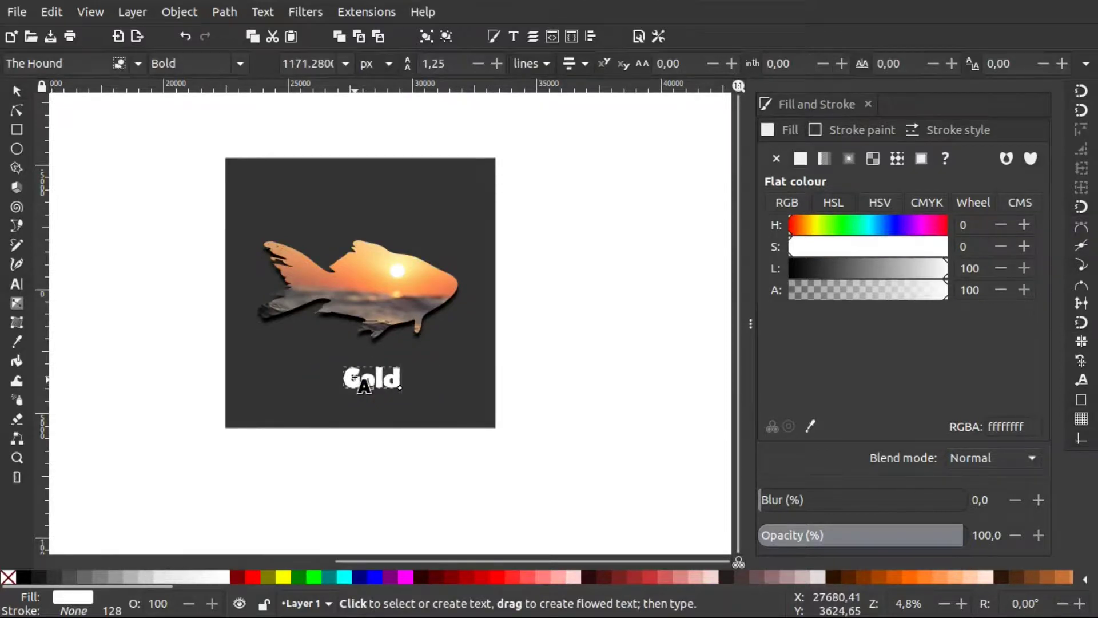
text(Fish)
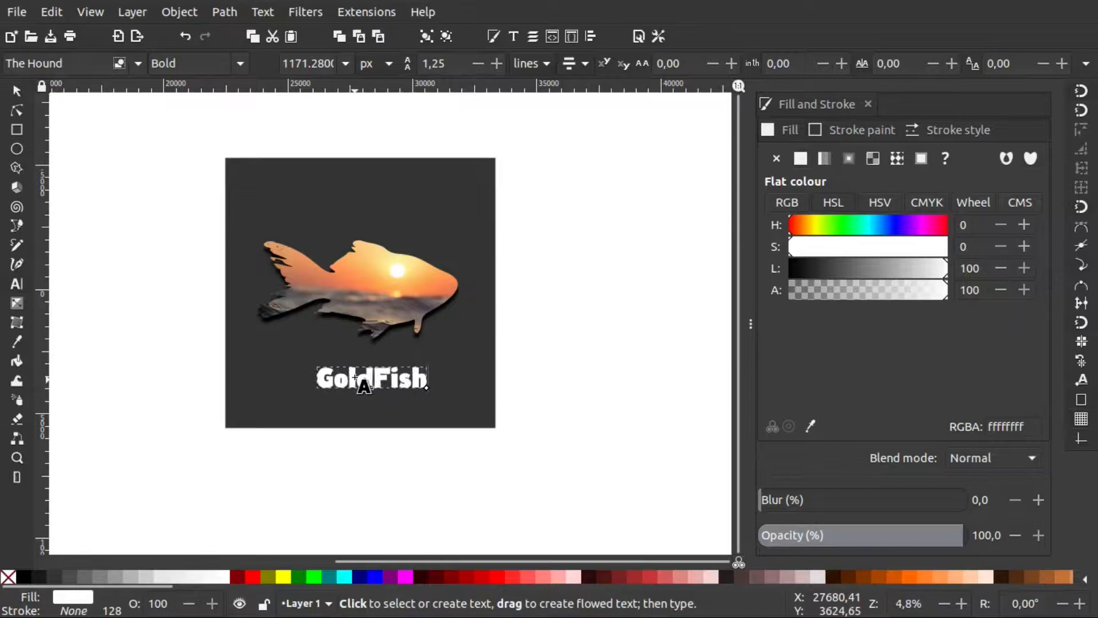
Enlarge the GoldFish text, center it under the fish, and duplicate it.
click(17, 91)
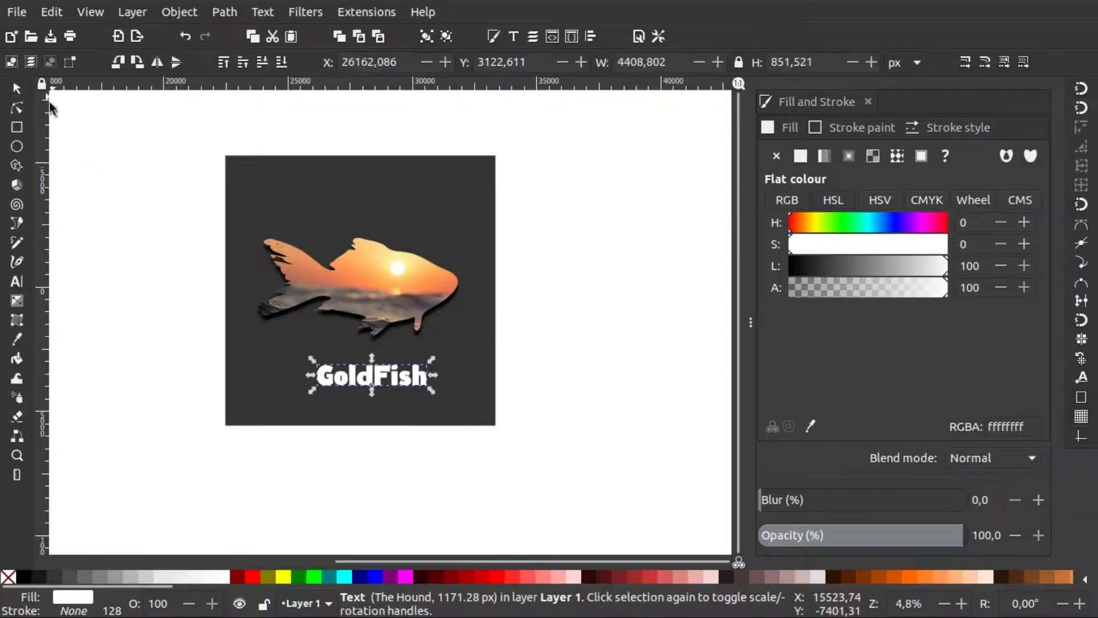
drag(313, 356, 260, 331)
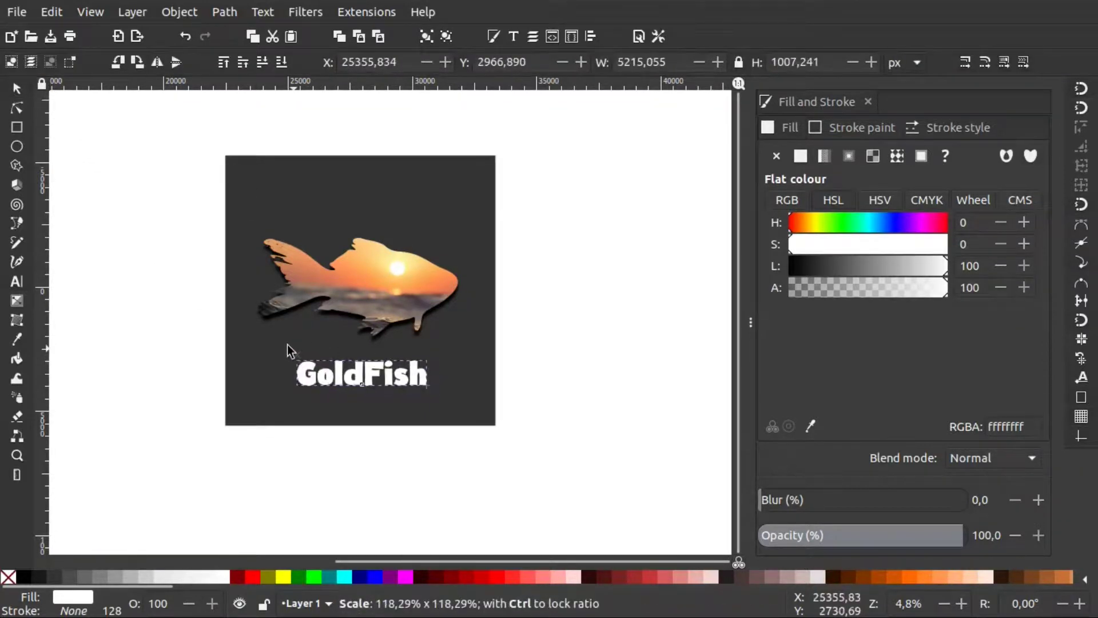
drag(341, 365, 355, 368)
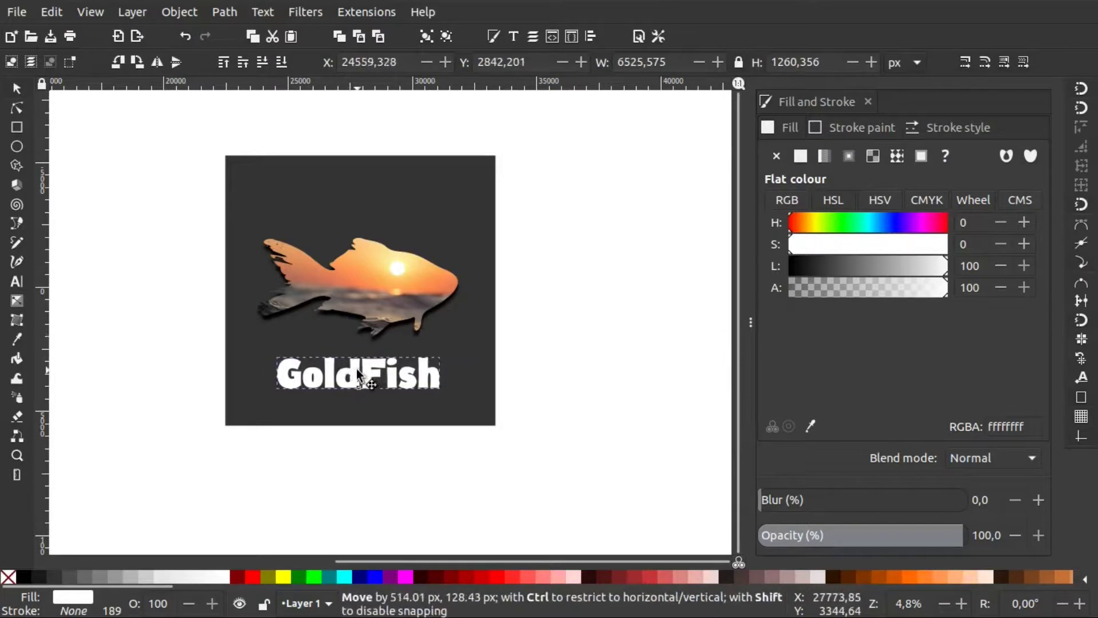
right_click(356, 368)
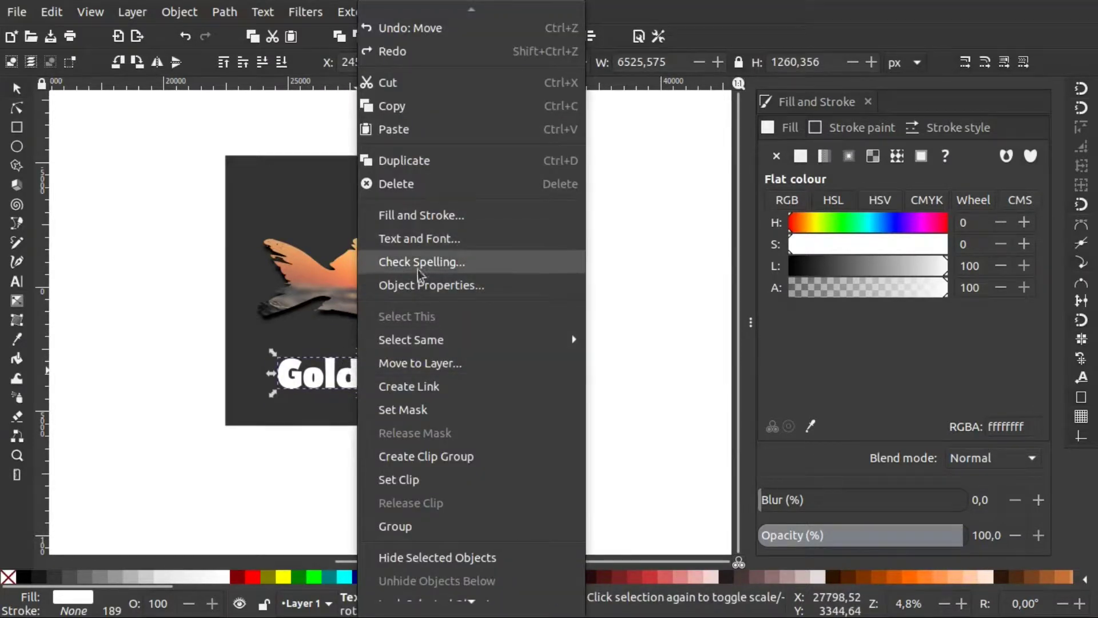
click(404, 159)
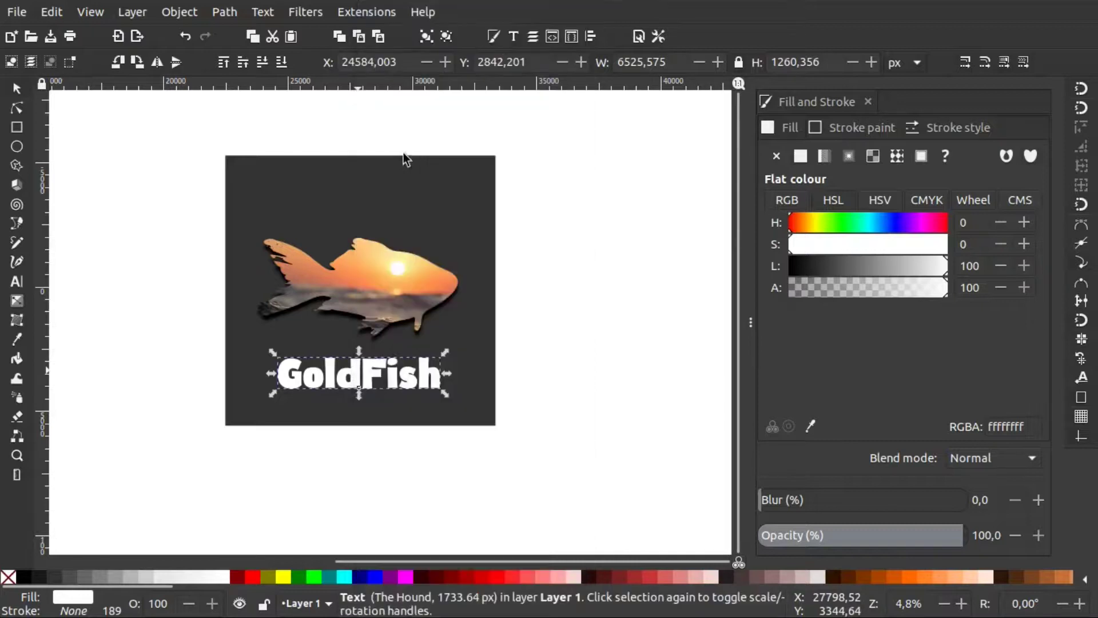
Make the duplicate text black, place it behind the white text and nudge it down two steps.
click(24, 577)
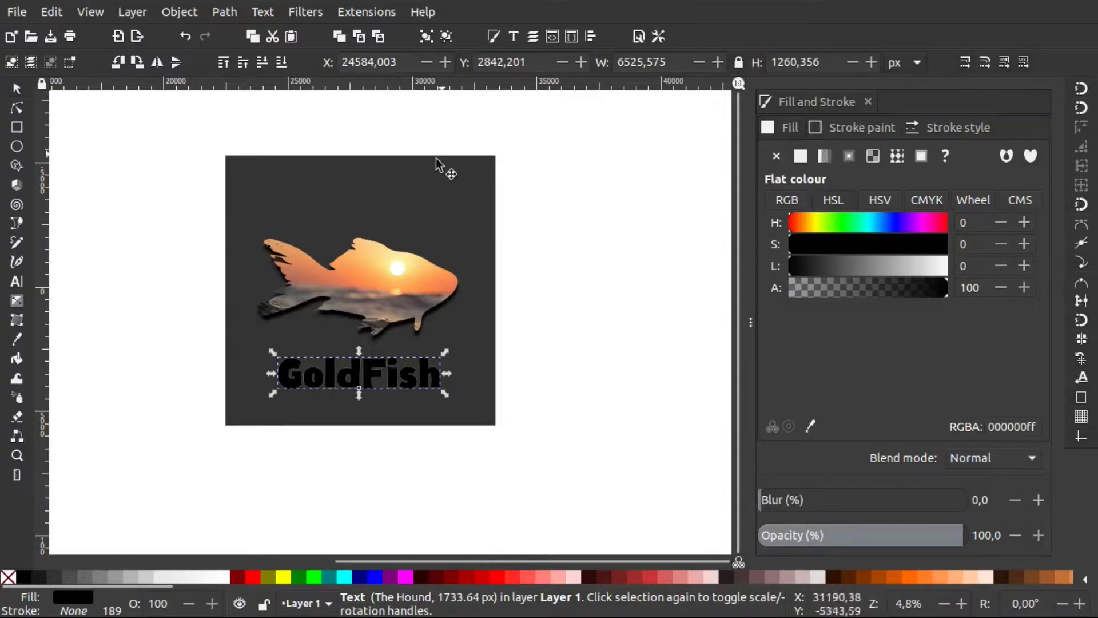
click(262, 62)
key(Down)
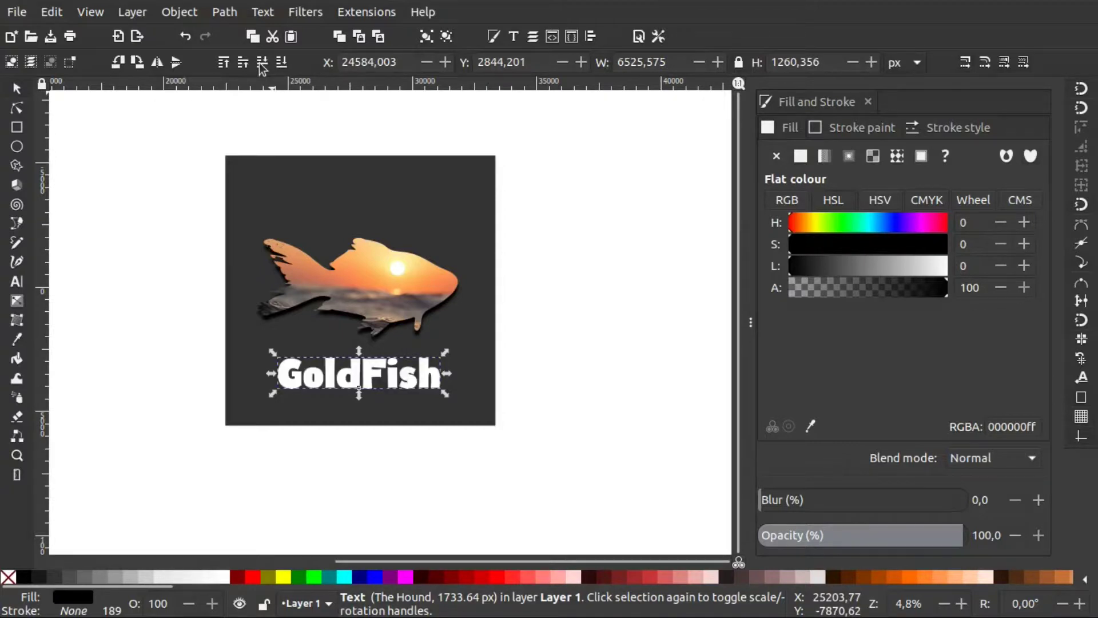
key(Down)
key(Down)
key(Down)
key(Down)
key(Down)
key(Down)
key(Down)
key(Down)
key(Down)
key(Down)
key(Down)
key(Down)
key(Down)
key(Down)
key(Down)
key(Down)
key(Down)
key(Down)
key(Down)
key(Down)
key(Down)
key(Down)
key(Down)
key(Down)
key(Down)
key(Down)
key(Down)
key(Down)
key(Down)
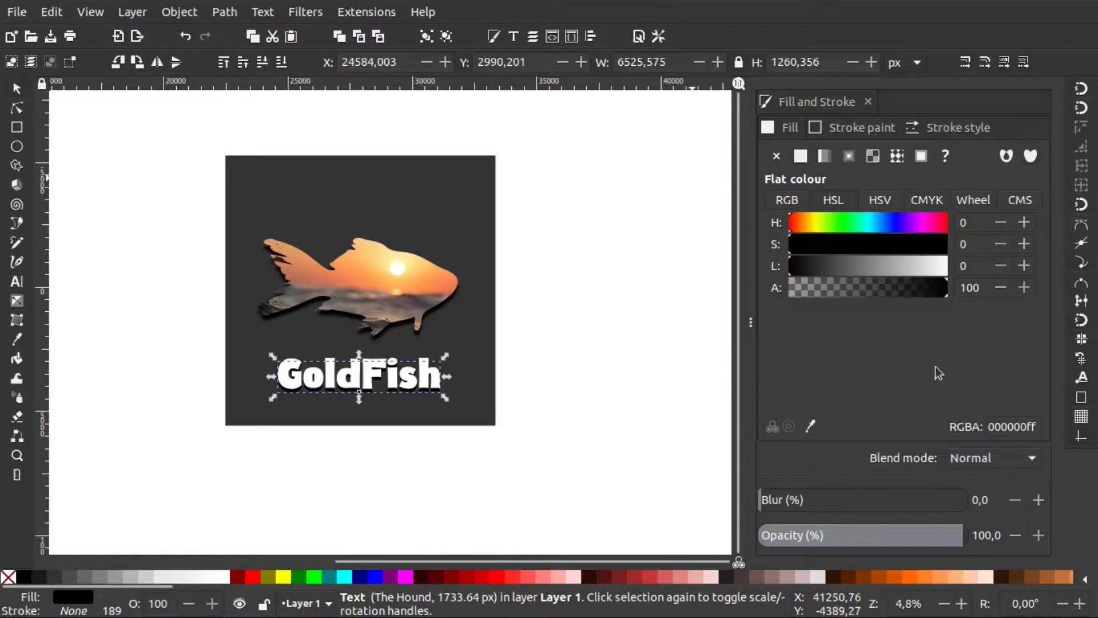
Blur the black text copy to about 10 for a soft shadow.
click(764, 500)
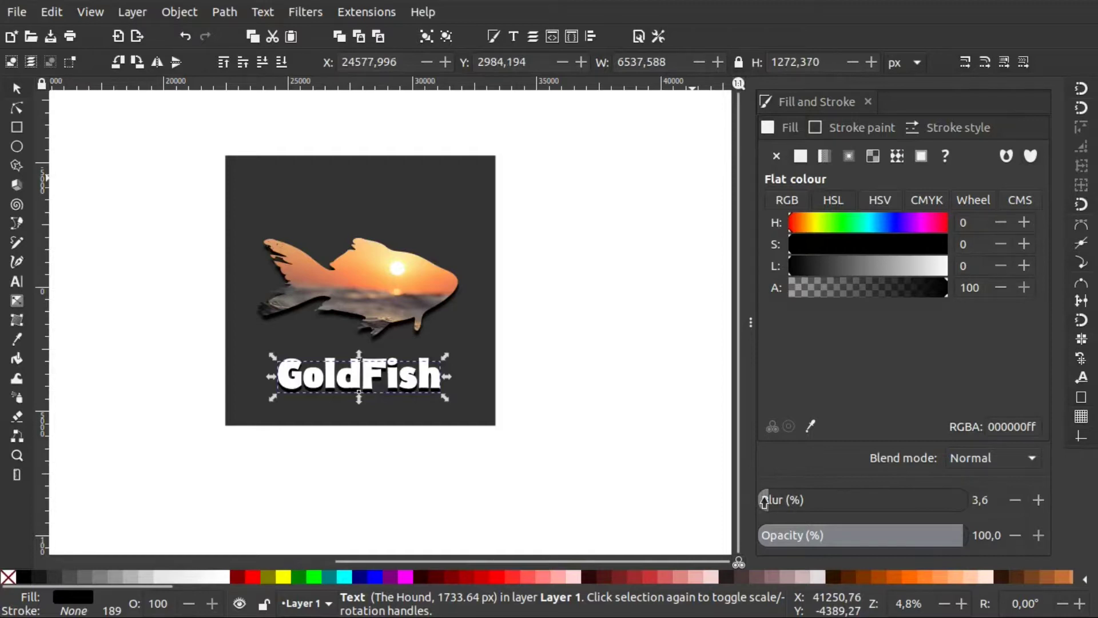
drag(778, 501, 787, 502)
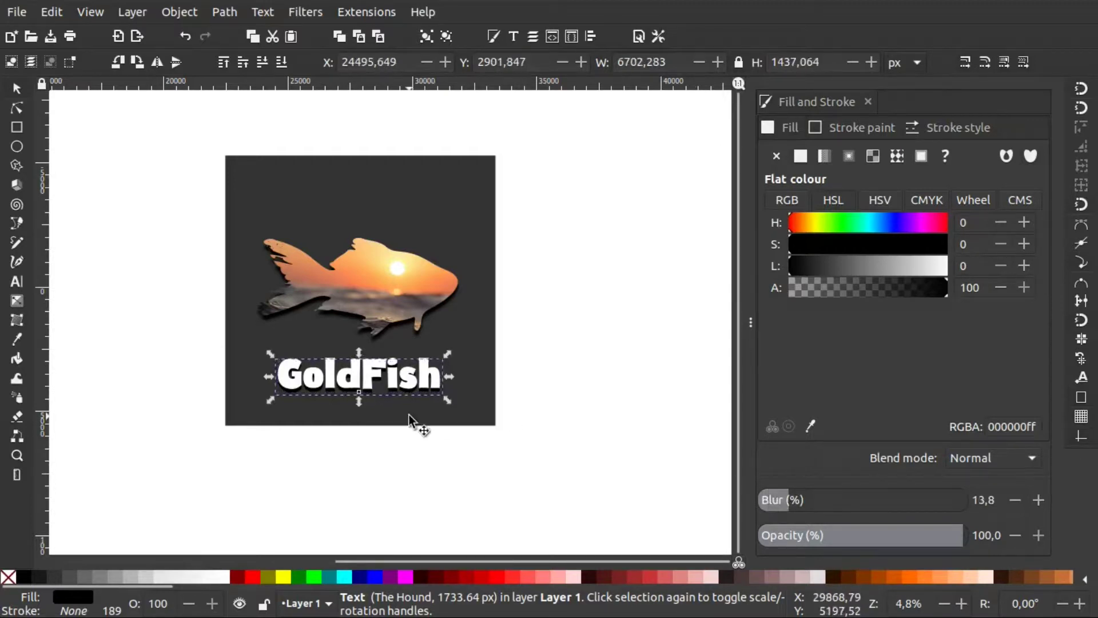
click(56, 123)
drag(162, 157, 471, 344)
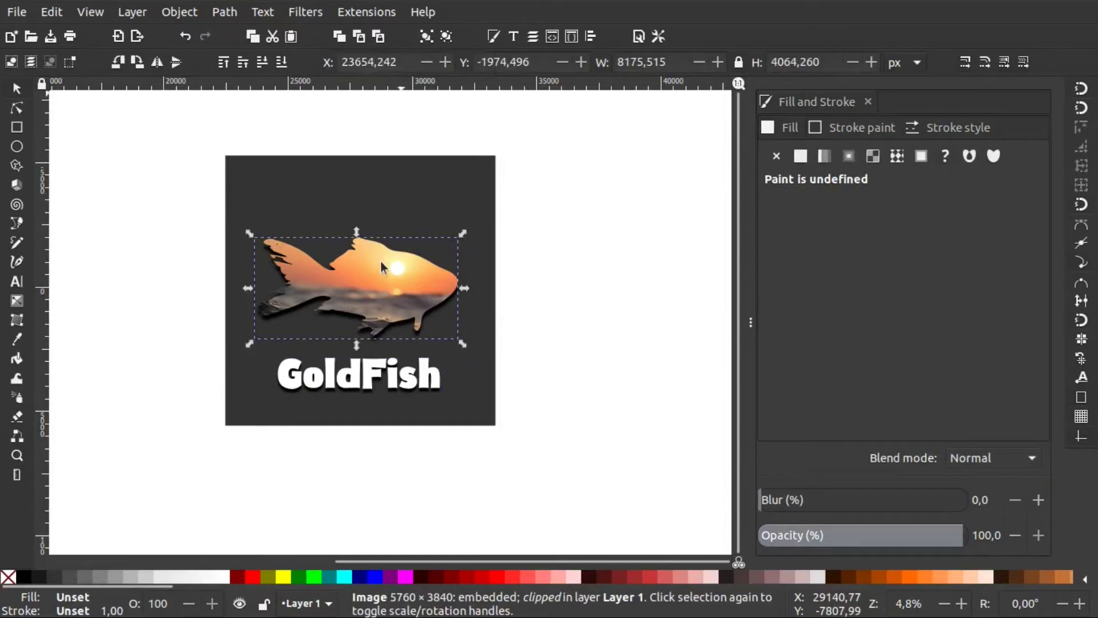
Group the sunset fish with its blurred shadow and shift the group slightly up.
drag(377, 243, 377, 238)
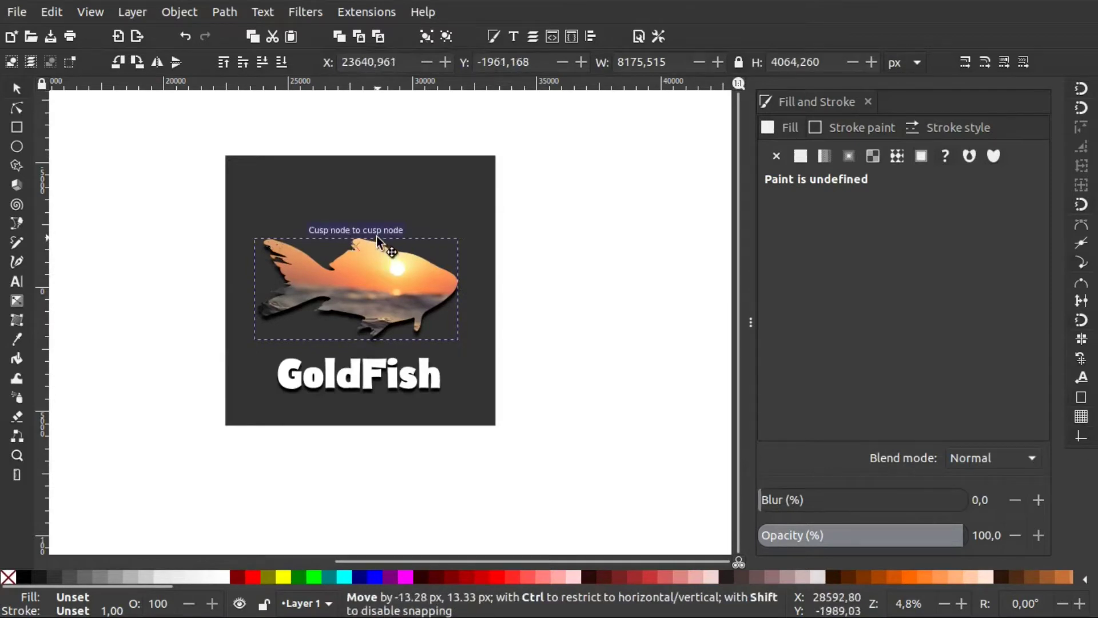
key(ctrl+z)
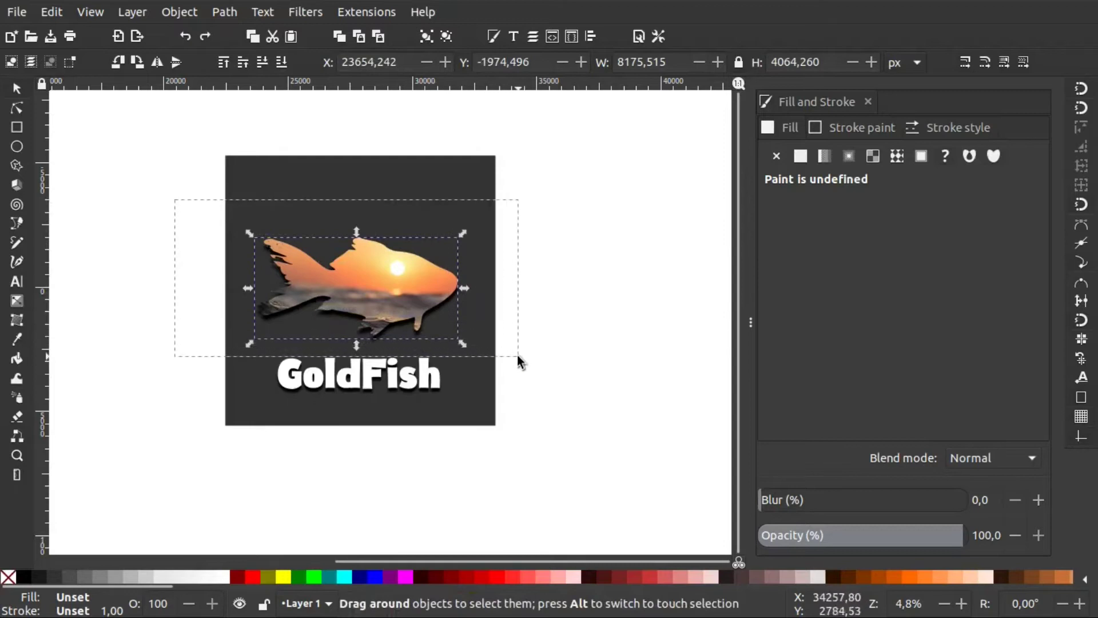
drag(175, 200, 517, 353)
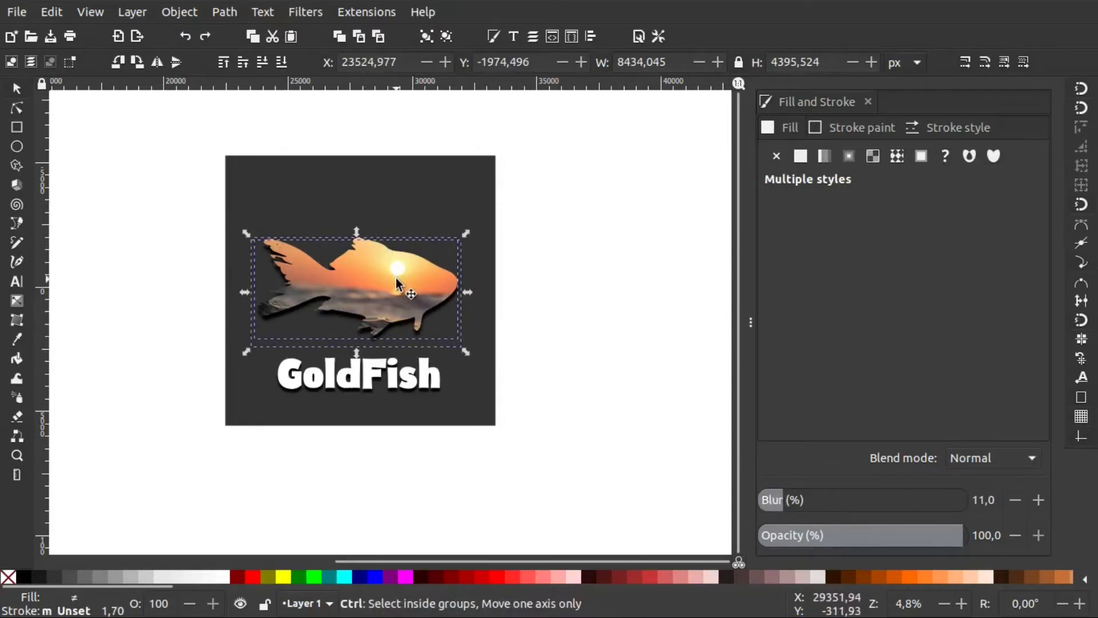
key(ctrl+g)
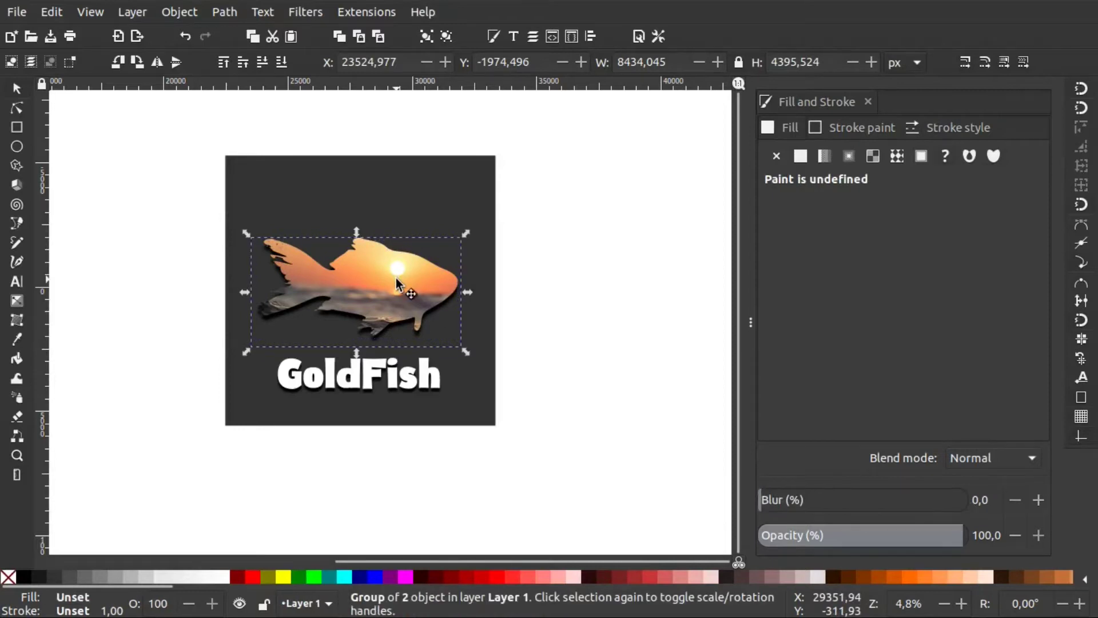
drag(397, 280, 392, 258)
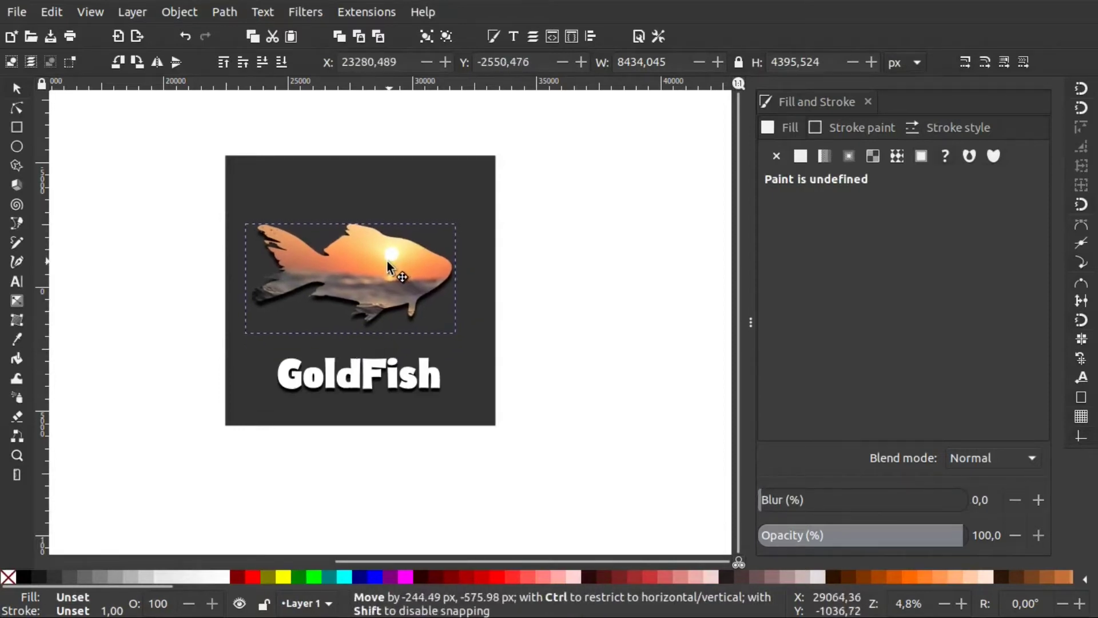
drag(393, 259, 390, 263)
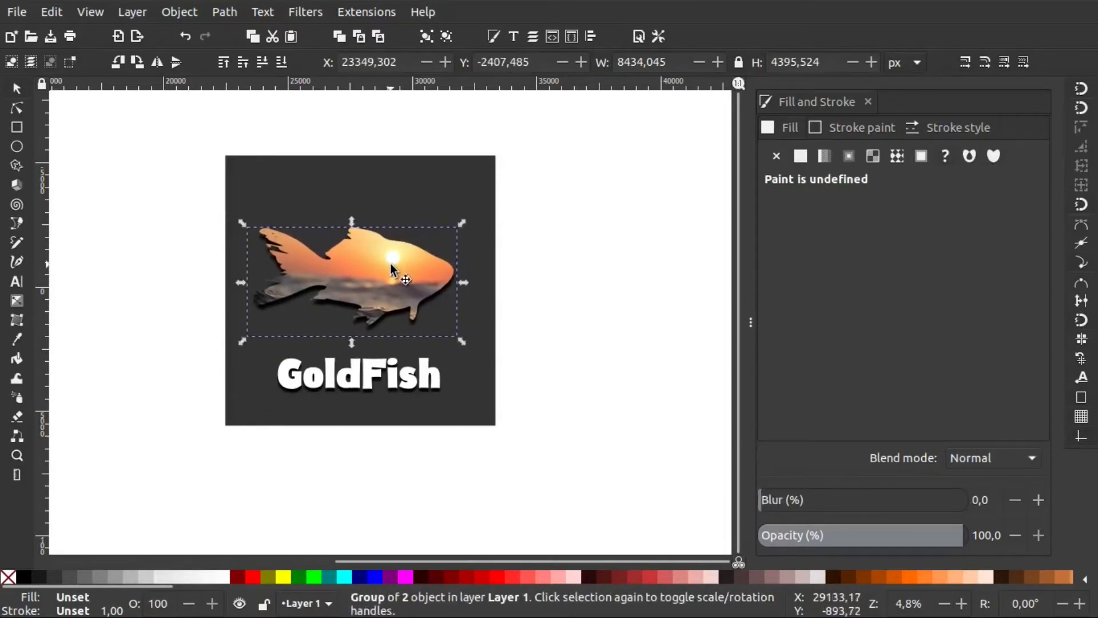
click(541, 292)
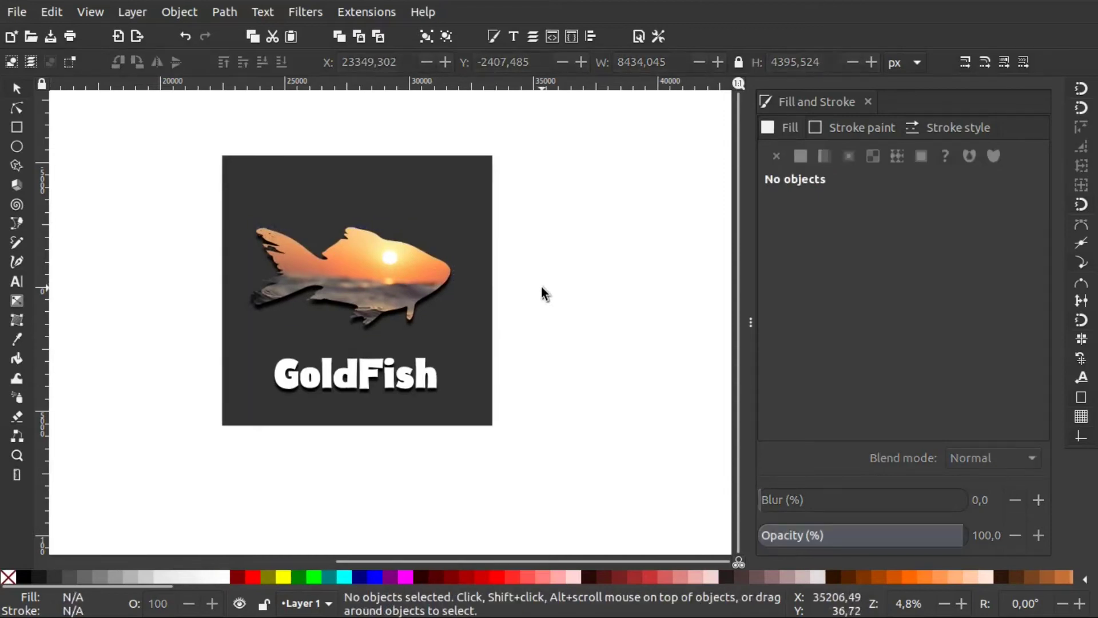